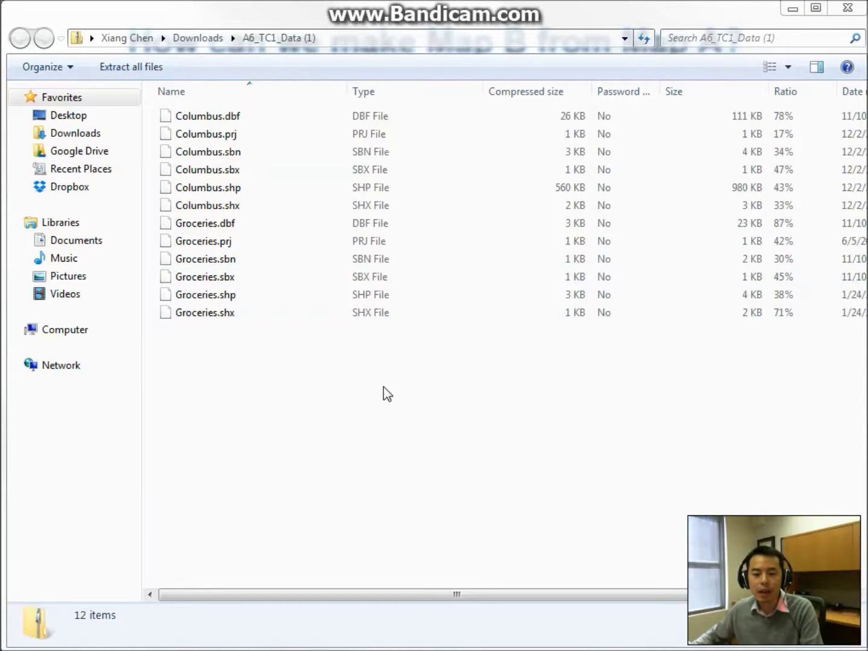
# Step: Copy all the Columbus and Groceries shapefile component files from the A6_TC1_Data (1) archive
pyautogui.moveTo(321, 383); pyautogui.dragTo(219, 116)
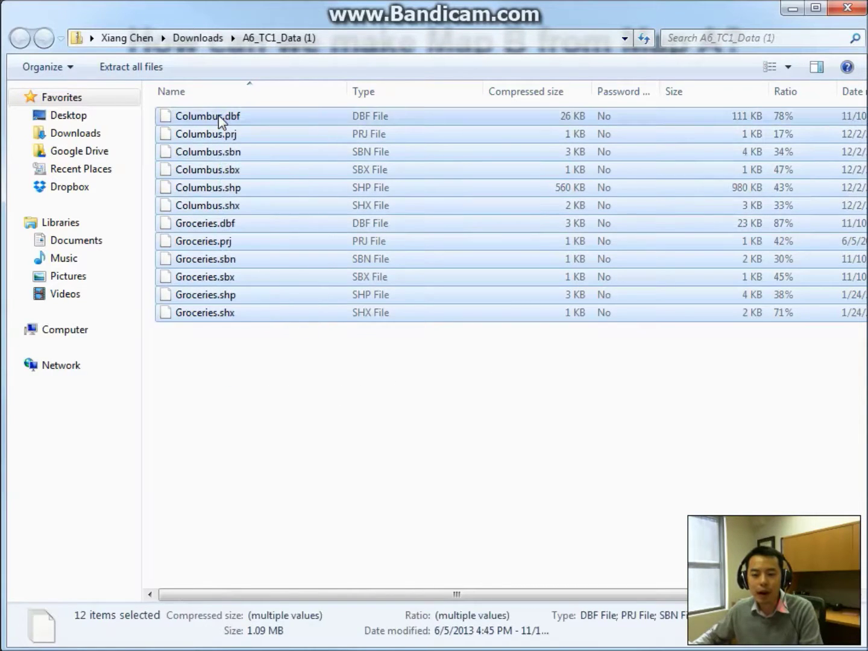
pyautogui.rightClick(218, 115)
pyautogui.click(261, 173)
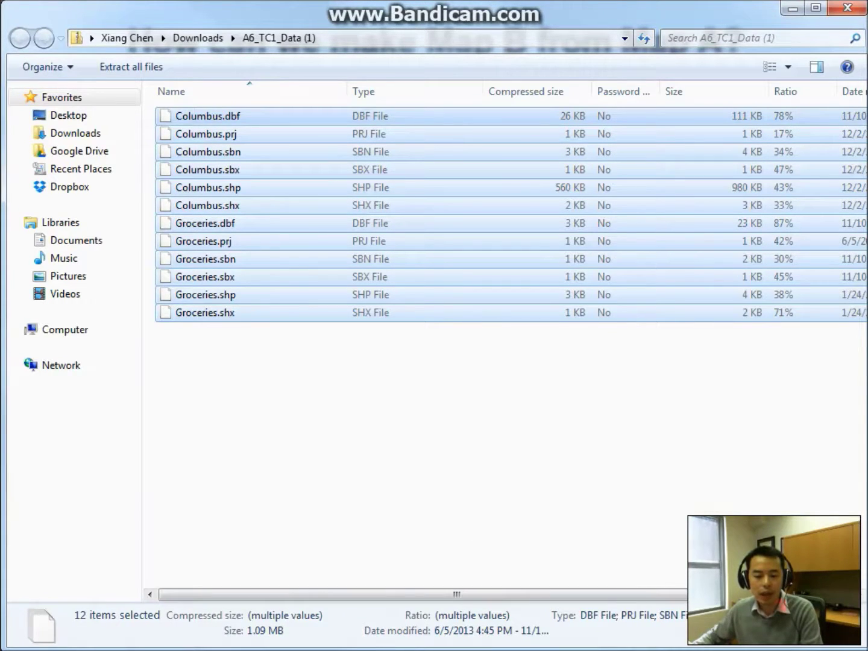
# Step: Switch to the U Drive window, create a folder named A6 inside the GIS folder, and open it
pyautogui.hotkey('alt', 'Tab')
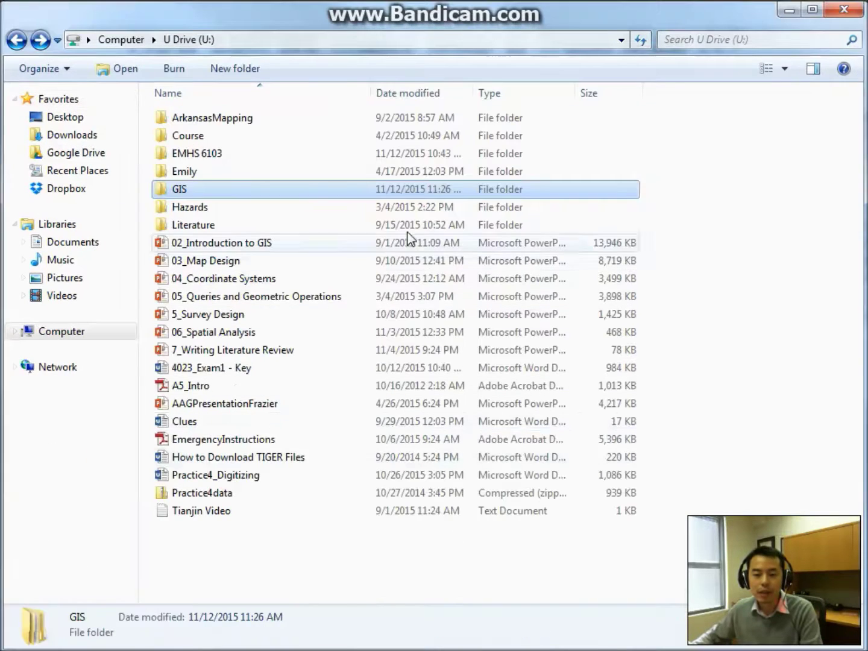
pyautogui.doubleClick(205, 193)
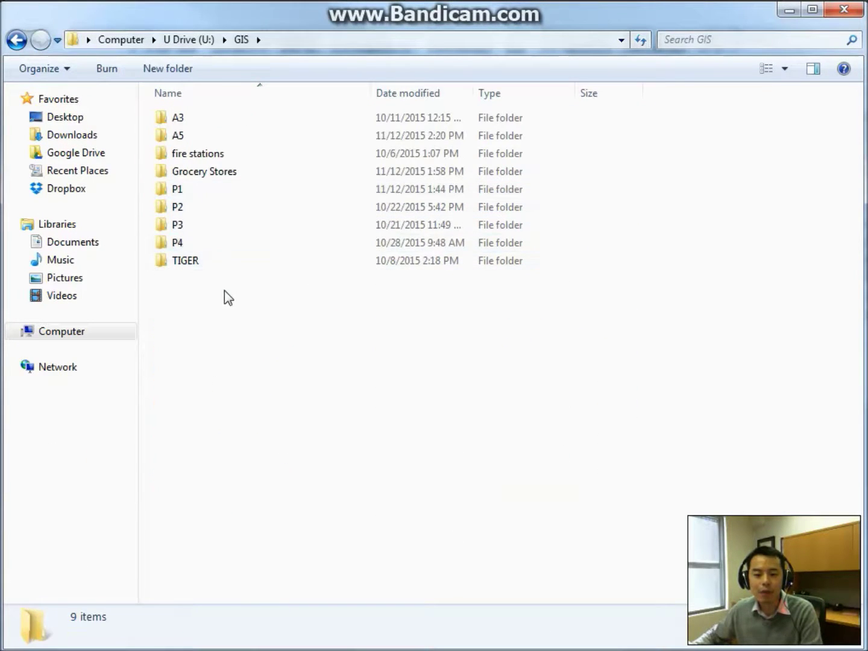
pyautogui.rightClick(225, 290)
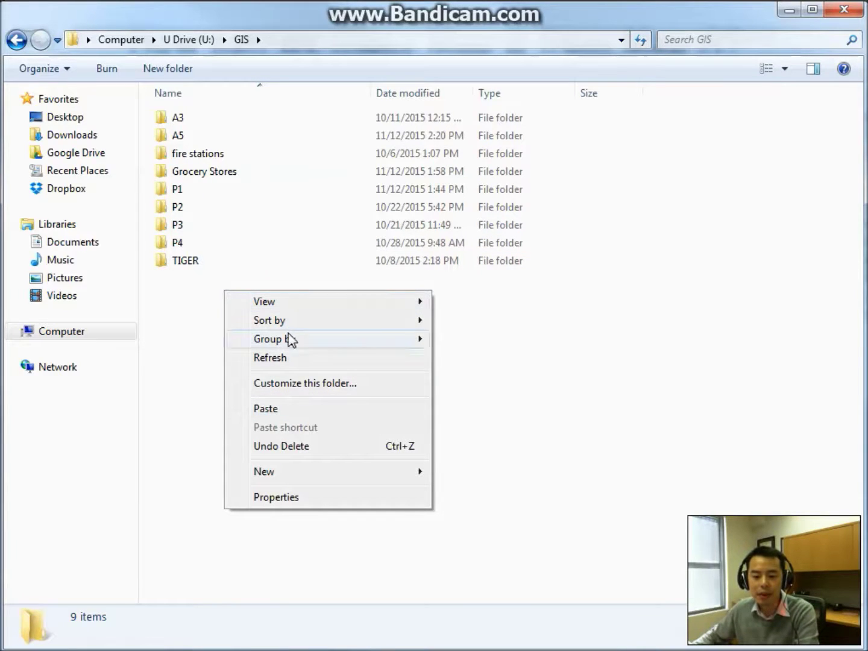
pyautogui.moveTo(362, 479)
pyautogui.click(471, 475)
pyautogui.write('A6')
pyautogui.press('Escape')
pyautogui.press('Return')
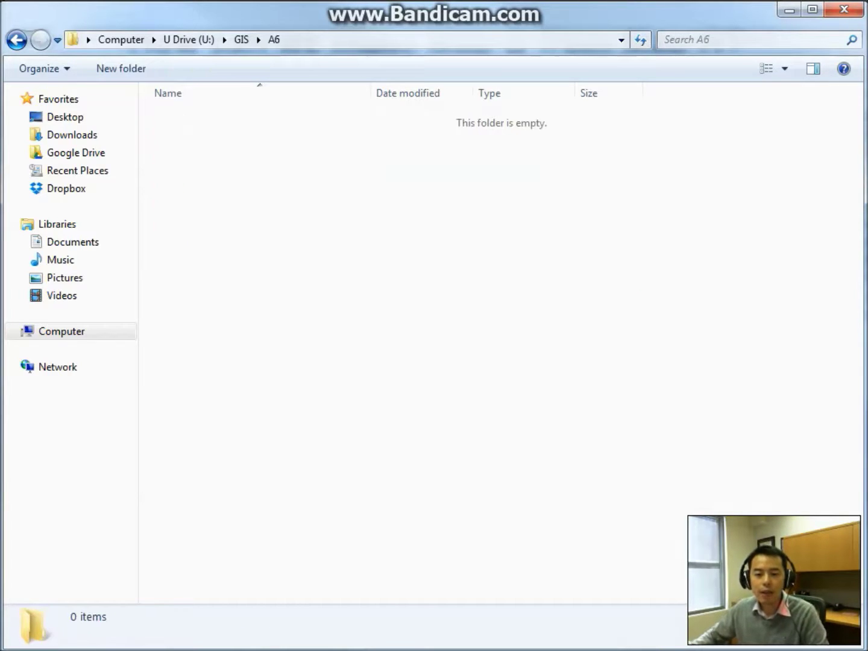
# Step: Paste the copied Columbus and Groceries files into the A6 folder and clear the selection
pyautogui.rightClick(321, 188)
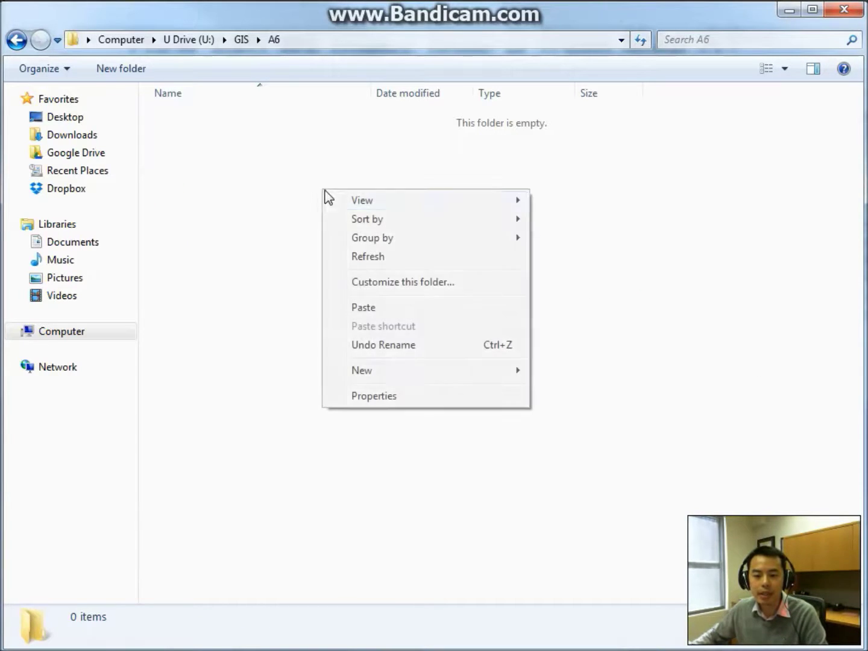
pyautogui.click(387, 307)
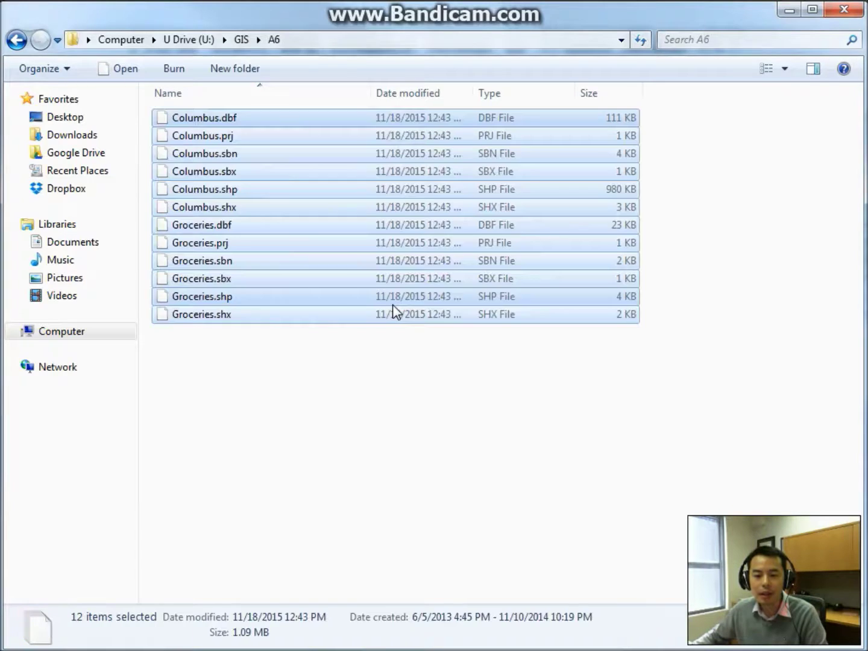
pyautogui.click(414, 378)
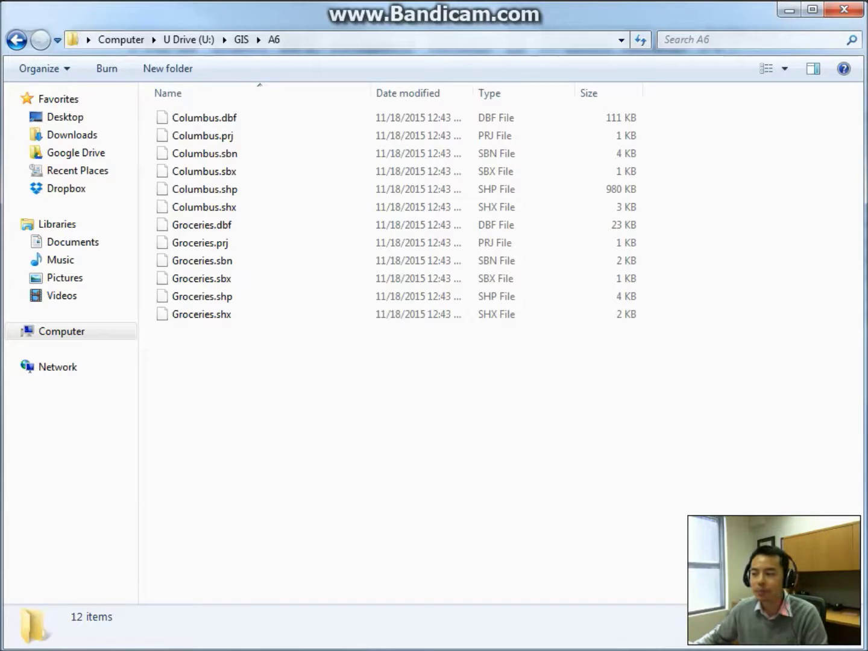
# Step: Switch to ArcMap and, while adding data, create a folder connection to U:\GIS\A6
pyautogui.hotkey('alt', 'Tab')
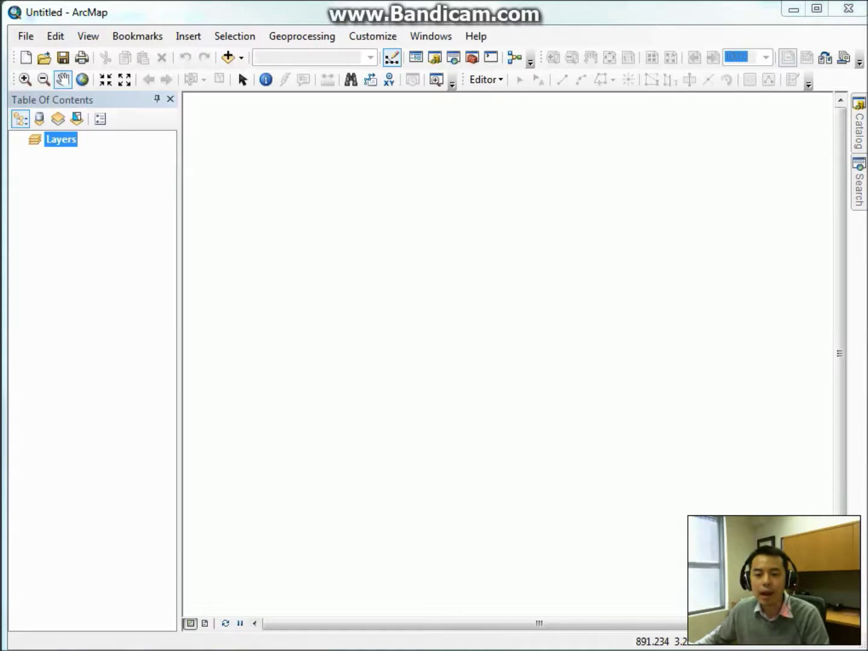
pyautogui.click(229, 58)
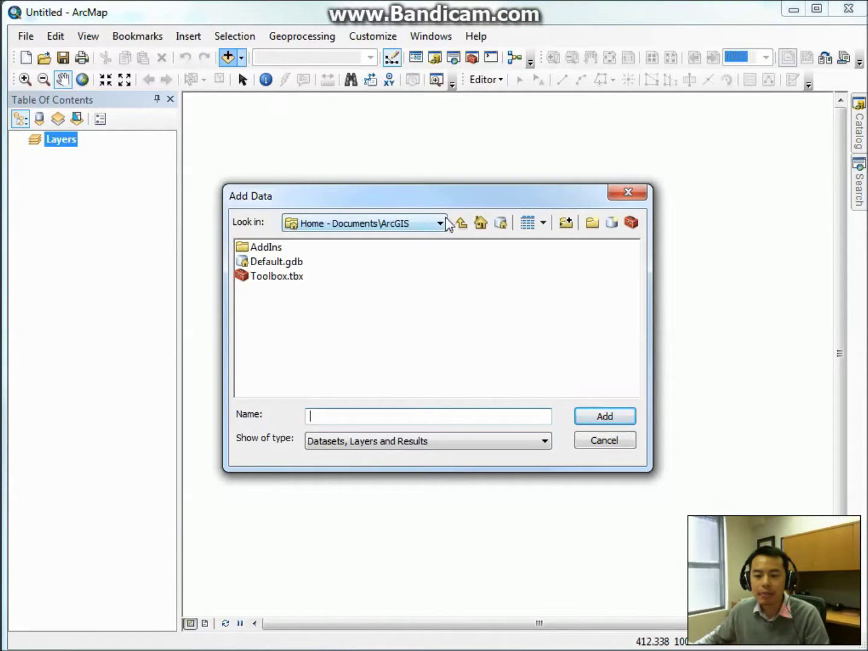
pyautogui.click(566, 223)
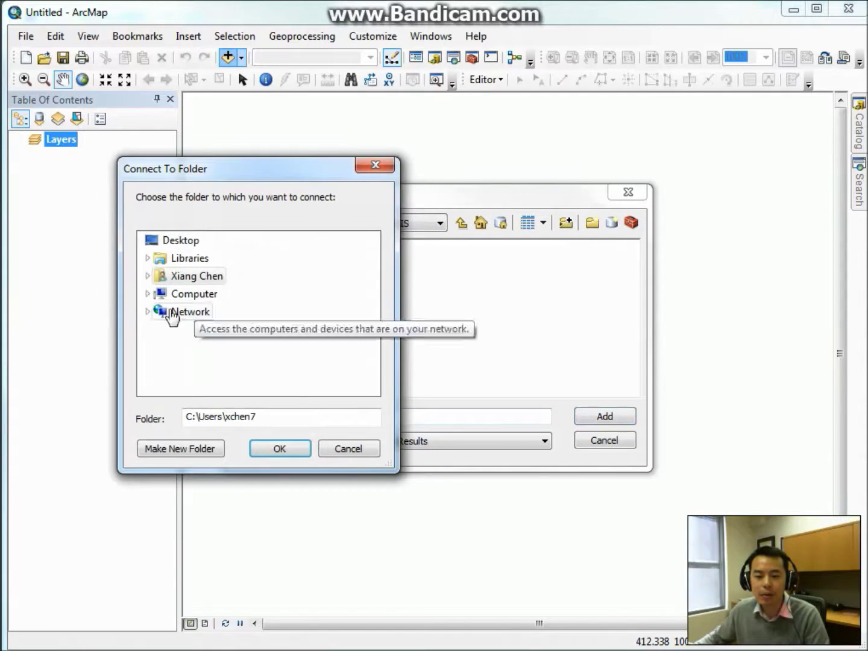
pyautogui.click(148, 294)
pyautogui.scroll(-1, 253, 337)
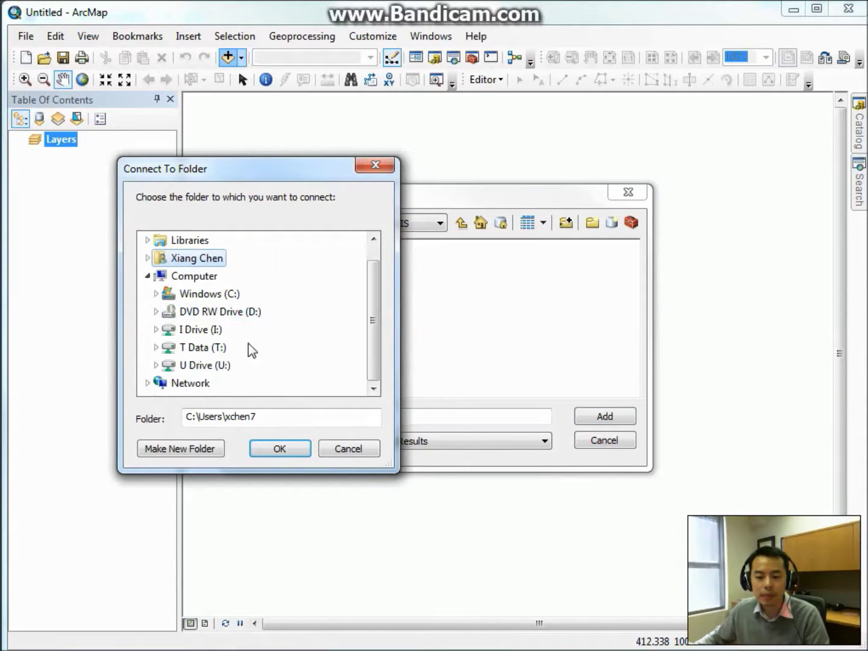
pyautogui.click(153, 366)
pyautogui.scroll(-1, 192, 344)
pyautogui.click(166, 329)
pyautogui.scroll(-2, 192, 356)
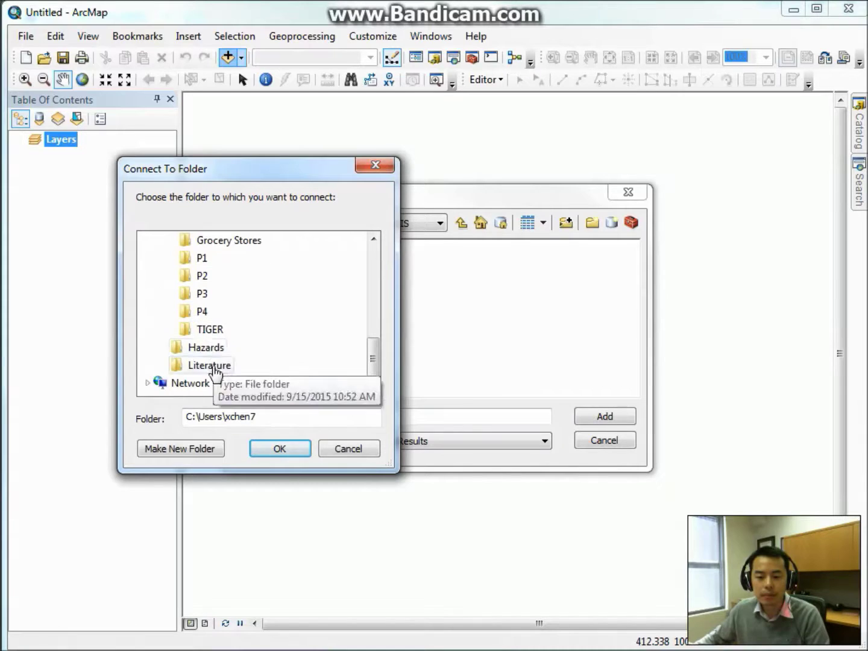
pyautogui.scroll(1, 183, 290)
pyautogui.click(203, 258)
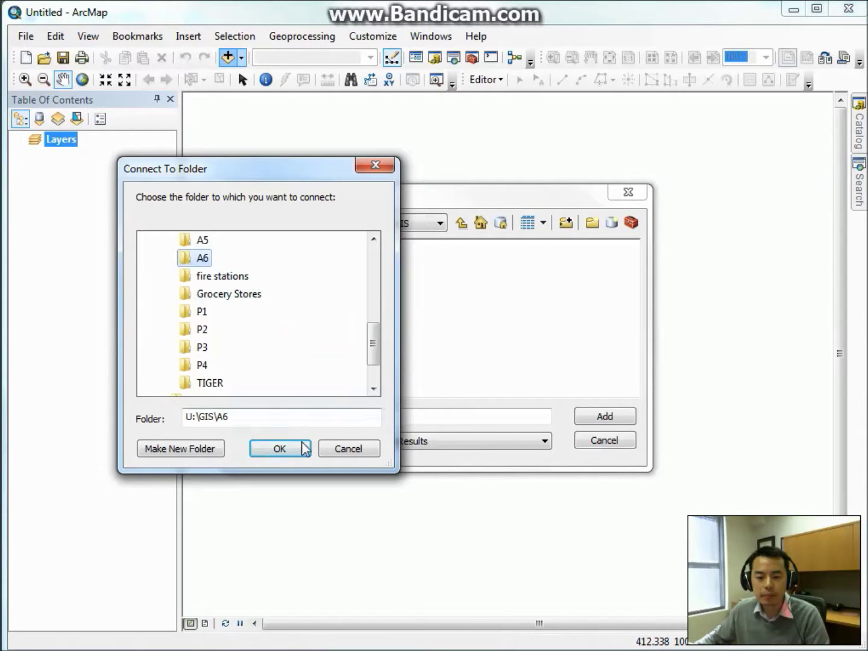
pyautogui.click(301, 450)
# Step: Add both the Columbus and Groceries shapefiles to the map and deselect the new layers
pyautogui.moveTo(340, 319); pyautogui.dragTo(278, 236)
pyautogui.click(594, 415)
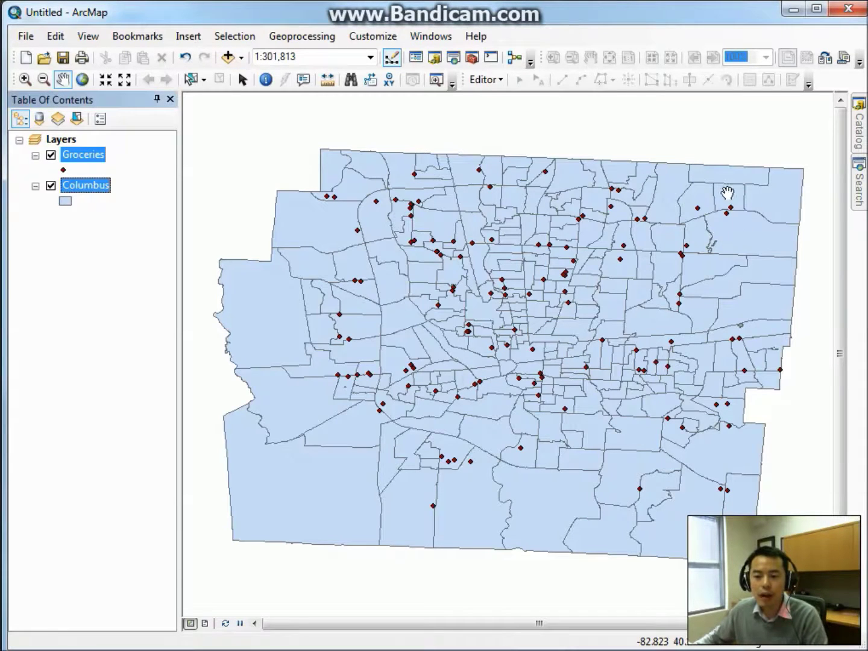
pyautogui.click(114, 236)
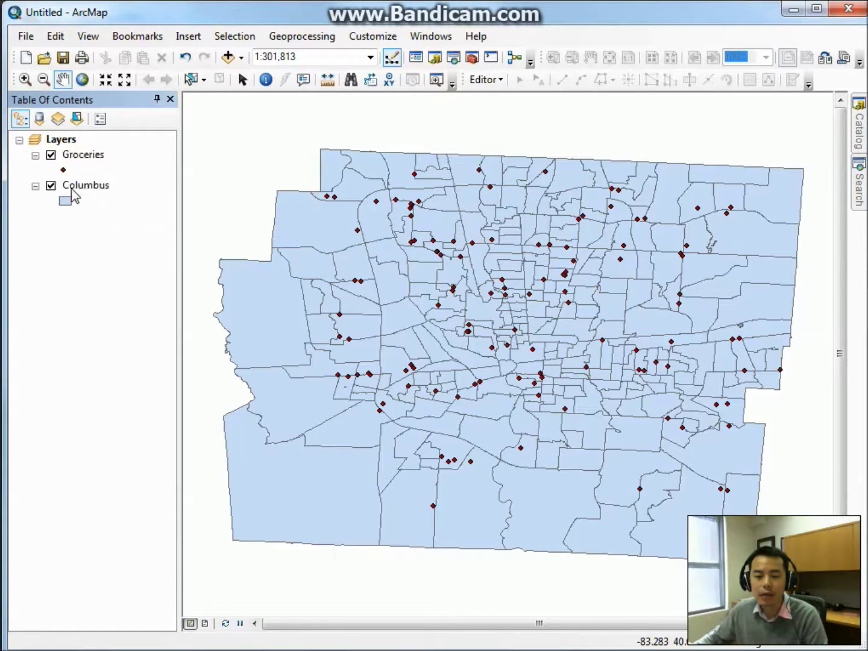
# Step: Hide and show the Columbus and Groceries layers one at a time to view each separately
pyautogui.click(51, 186)
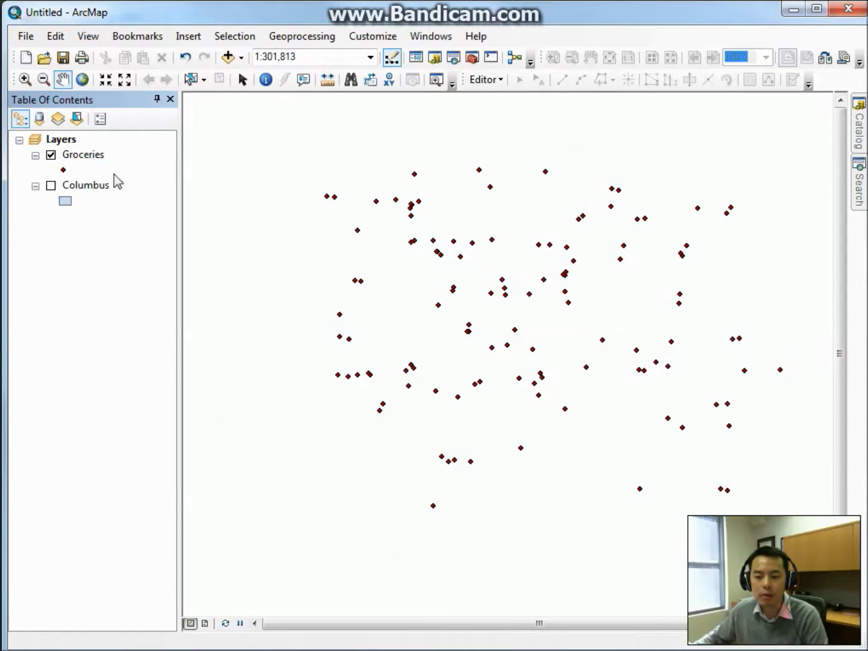
pyautogui.click(50, 186)
pyautogui.click(50, 155)
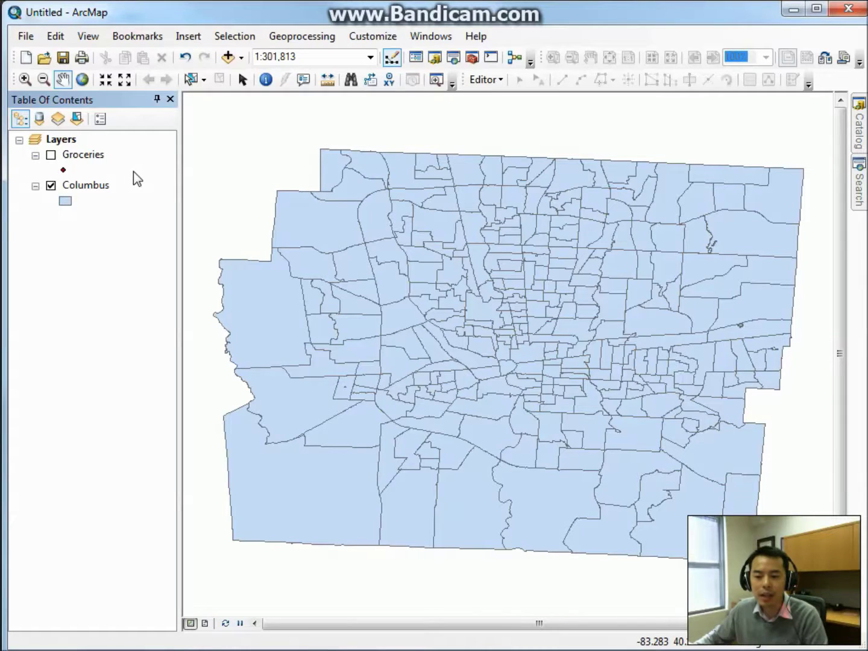
pyautogui.click(51, 155)
# Step: Open the Columbus layer's attribute table and examine its population and age fields
pyautogui.click(84, 185)
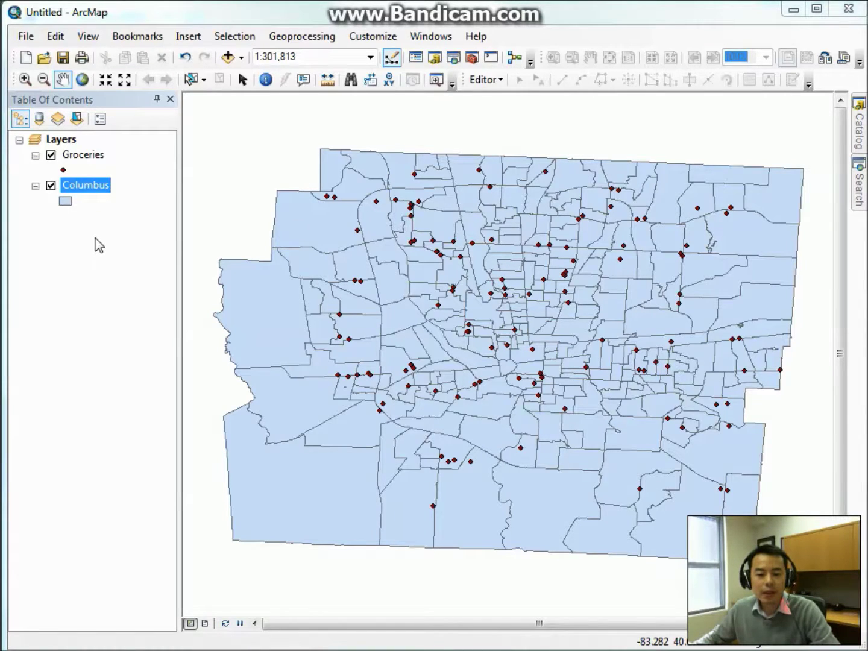
pyautogui.rightClick(95, 193)
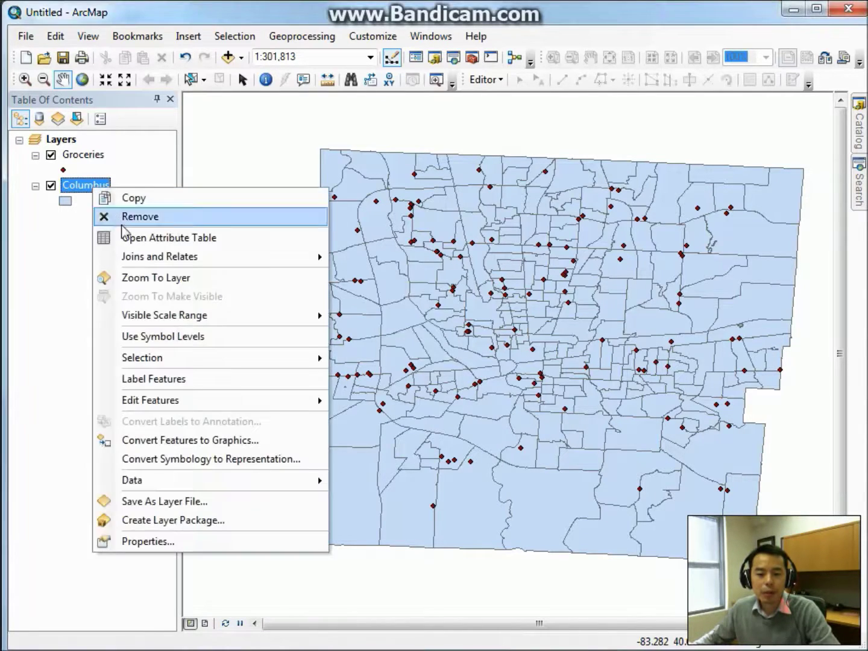
pyautogui.click(252, 239)
pyautogui.moveTo(307, 109); pyautogui.dragTo(280, 120)
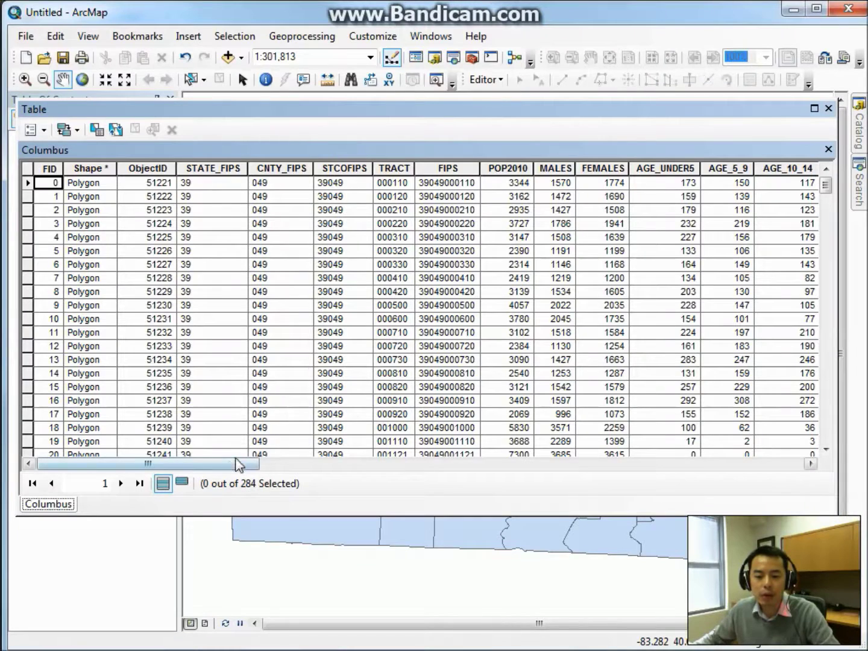
pyautogui.moveTo(233, 468); pyautogui.dragTo(301, 461)
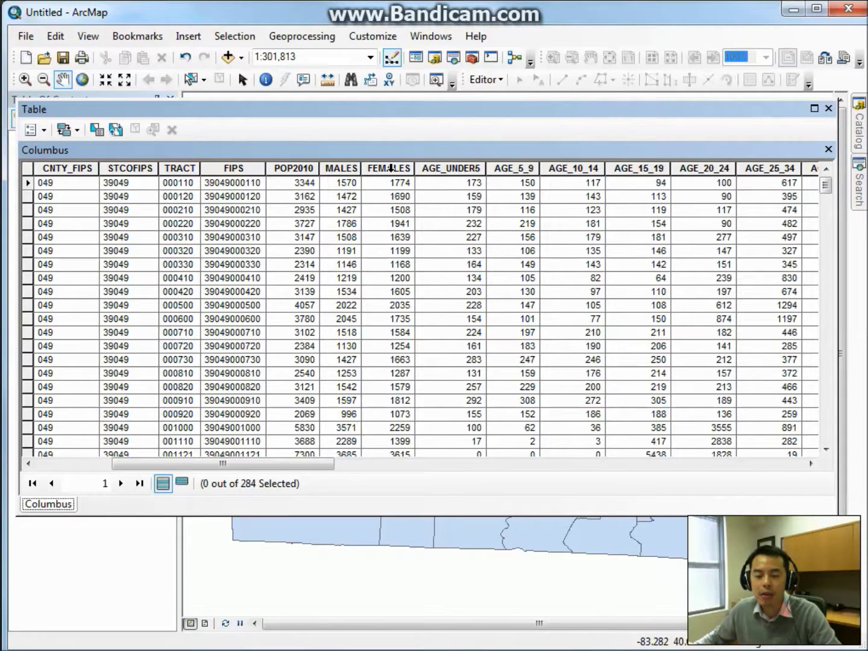
# Step: View the statistics of the POP2010 field, then close the statistics and the Columbus attribute table
pyautogui.rightClick(307, 167)
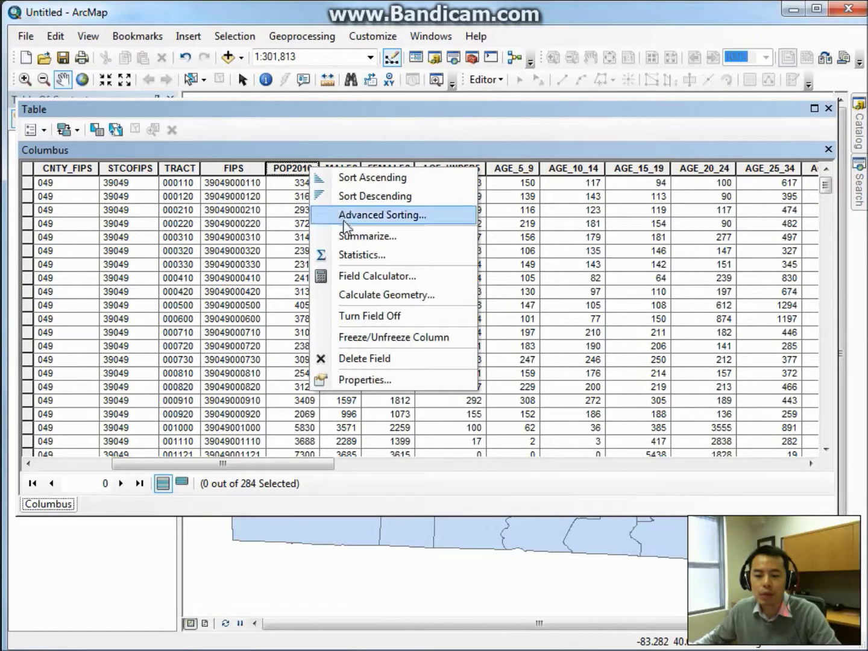
pyautogui.click(416, 255)
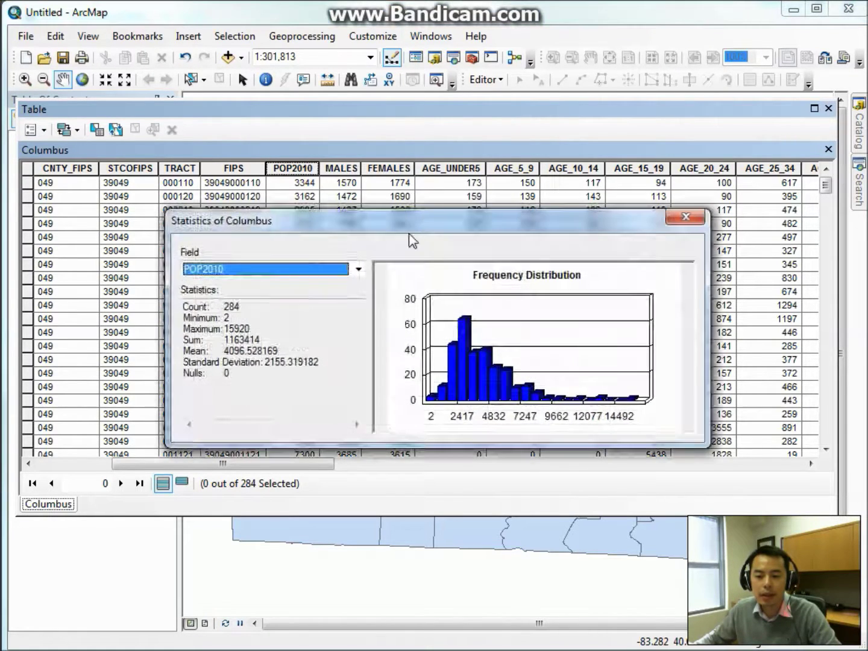
pyautogui.moveTo(397, 214); pyautogui.dragTo(362, 175)
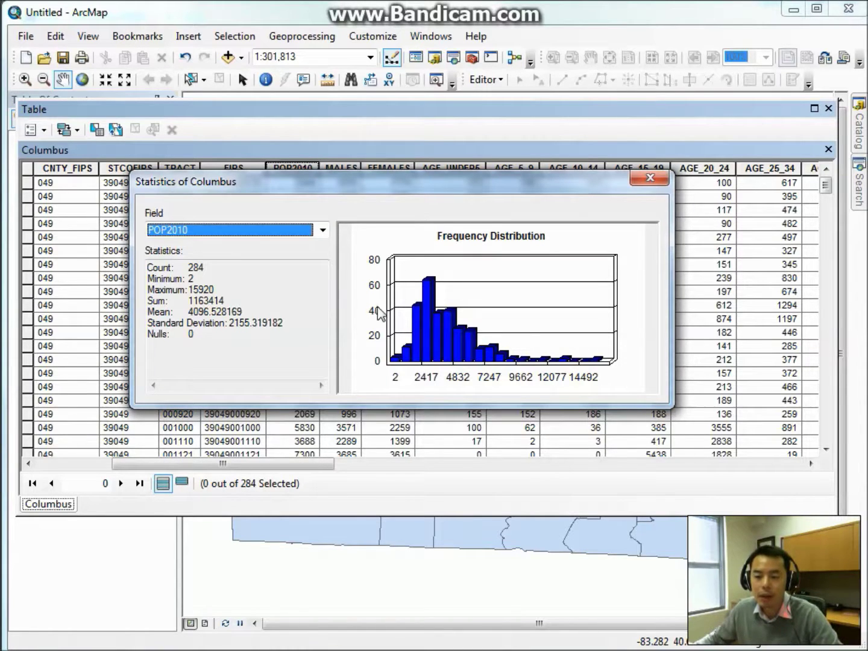
pyautogui.click(644, 189)
pyautogui.click(828, 109)
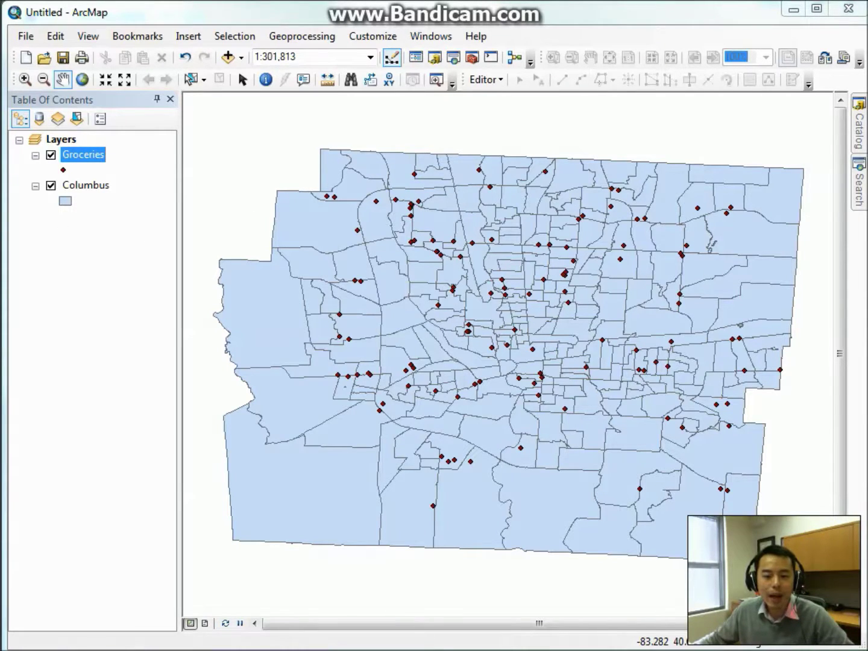
# Step: Open the Groceries layer's attribute table and examine the store fields across its columns
pyautogui.rightClick(87, 160)
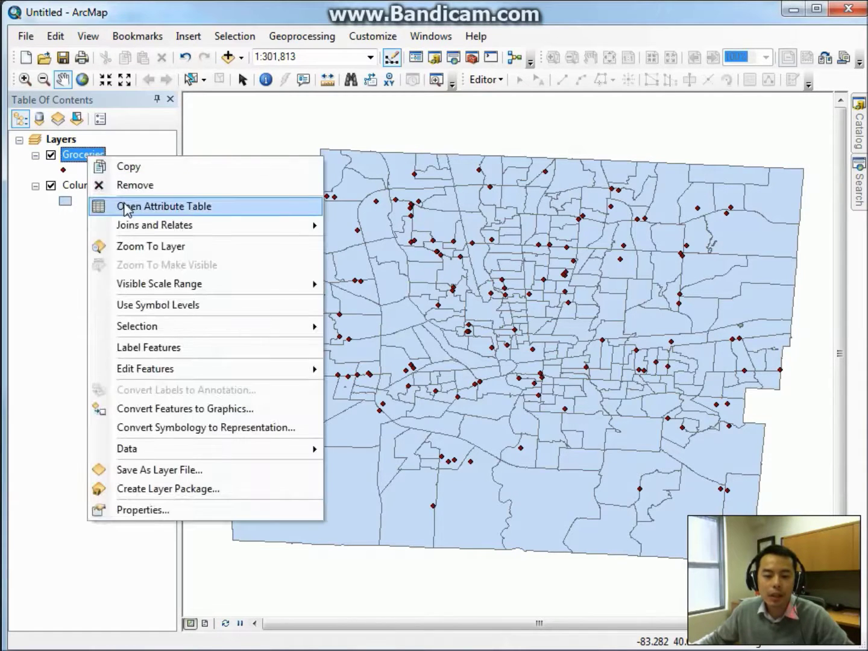
pyautogui.click(123, 204)
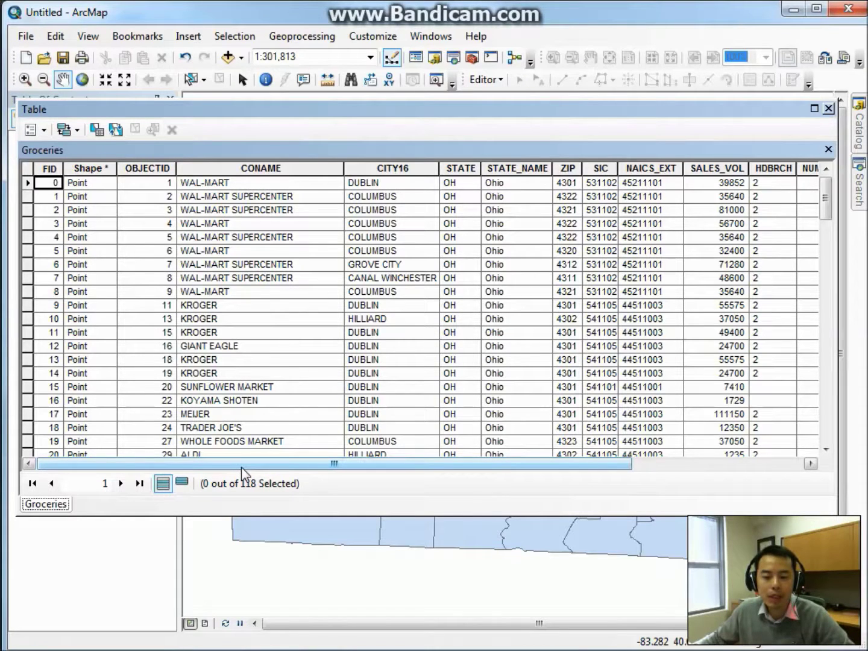
pyautogui.moveTo(242, 468); pyautogui.dragTo(324, 468)
pyautogui.moveTo(382, 463); pyautogui.dragTo(432, 464)
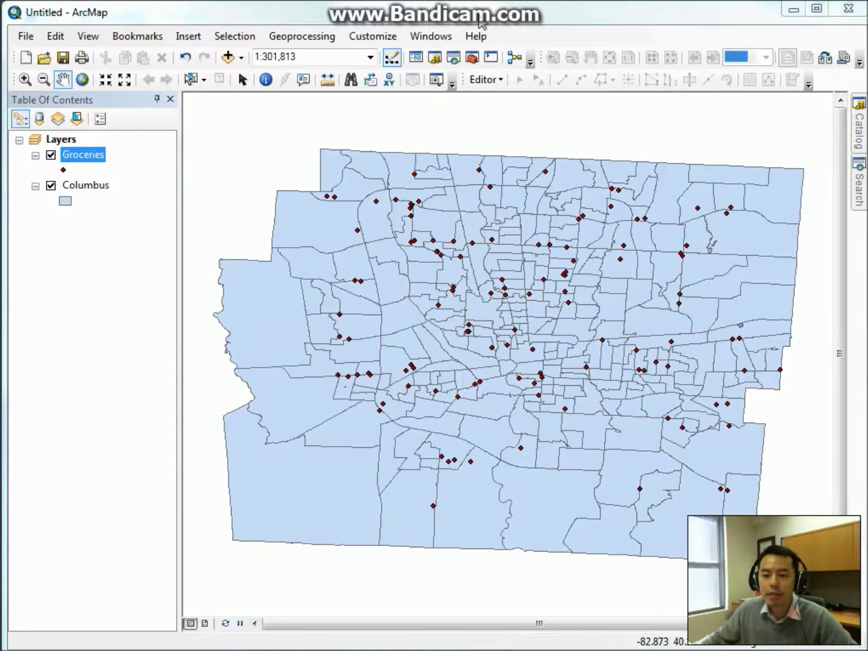
# Step: Open the Search window and search for the "tabulate intersection" tool
pyautogui.click(436, 41)
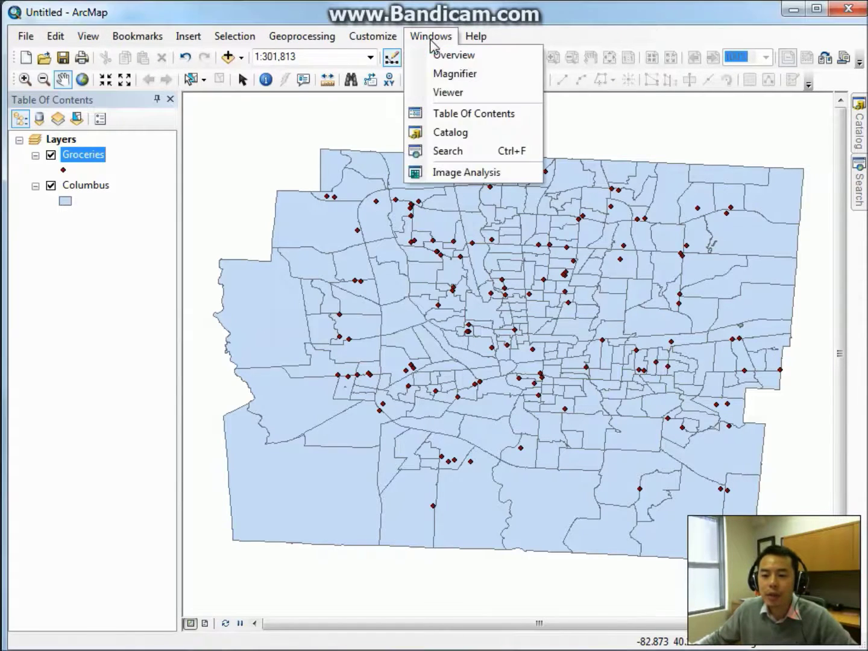
pyautogui.click(465, 153)
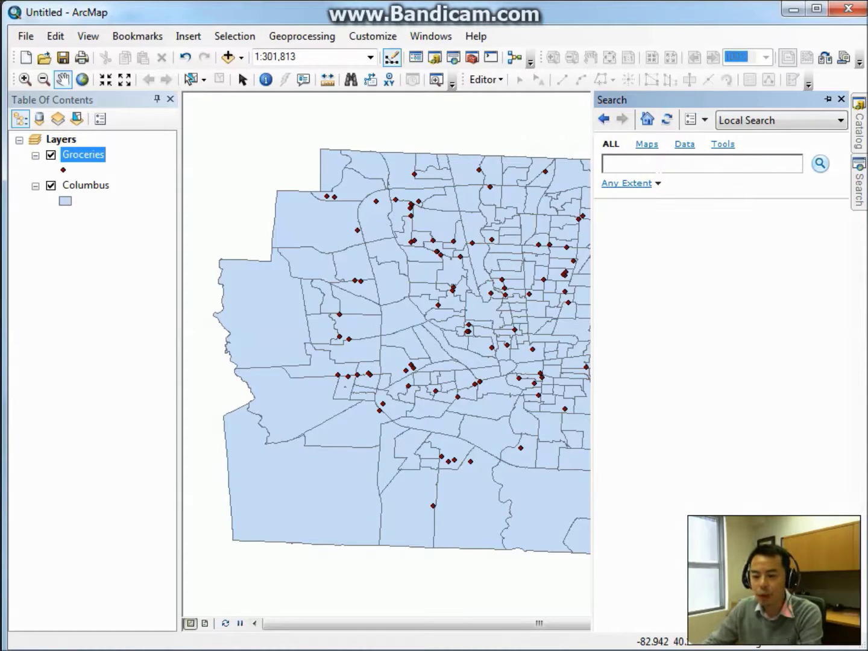
pyautogui.write('tabul')
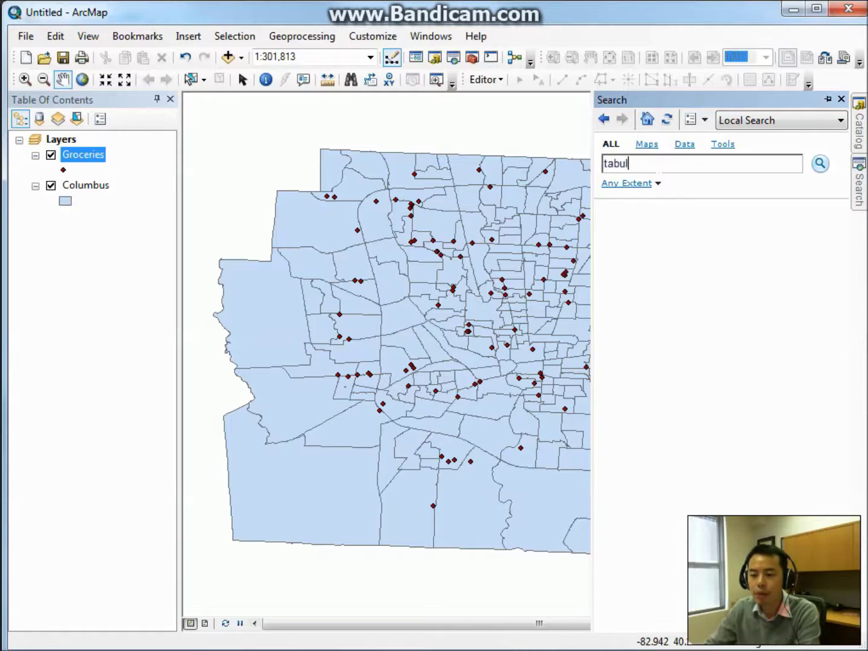
pyautogui.write('ate intersection')
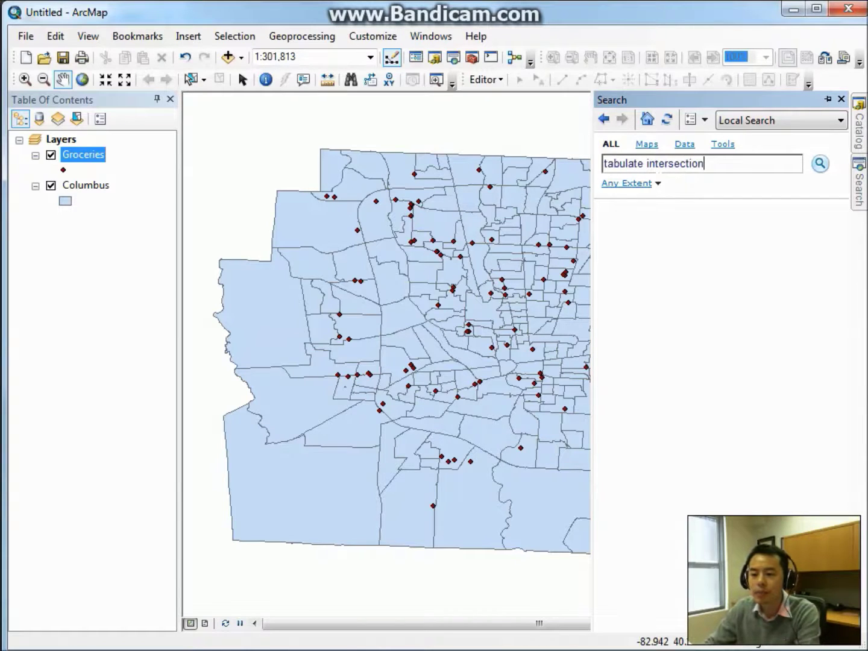
pyautogui.press('Return')
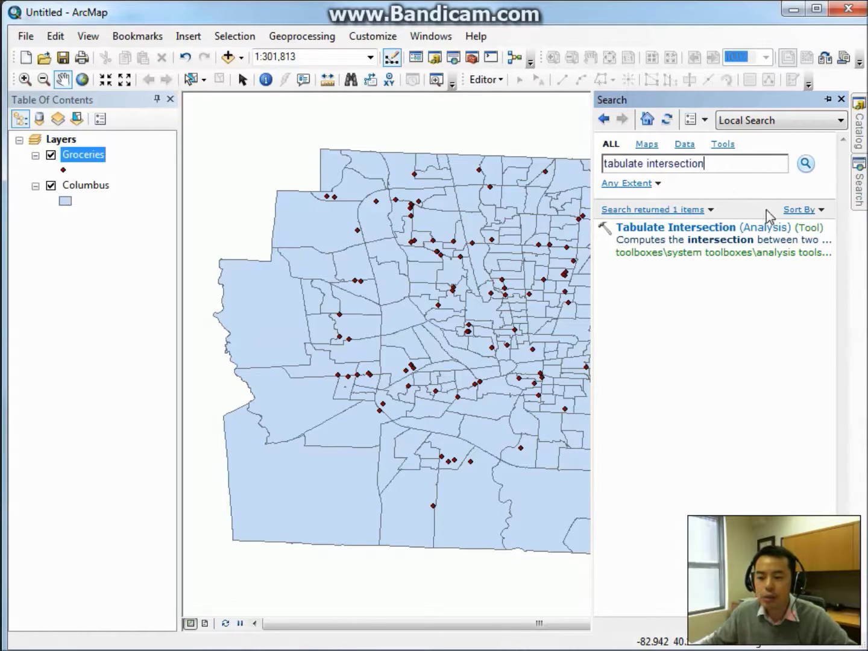
# Step: Open the Tabulate Intersection tool and set Columbus as the input zone features with FID as the zone field
pyautogui.click(717, 236)
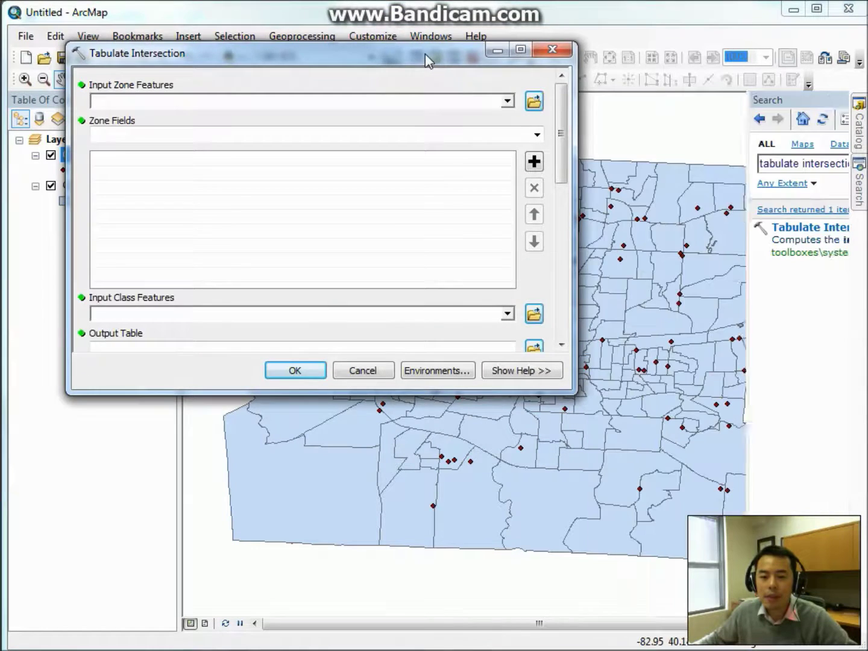
pyautogui.moveTo(426, 55); pyautogui.dragTo(426, 76)
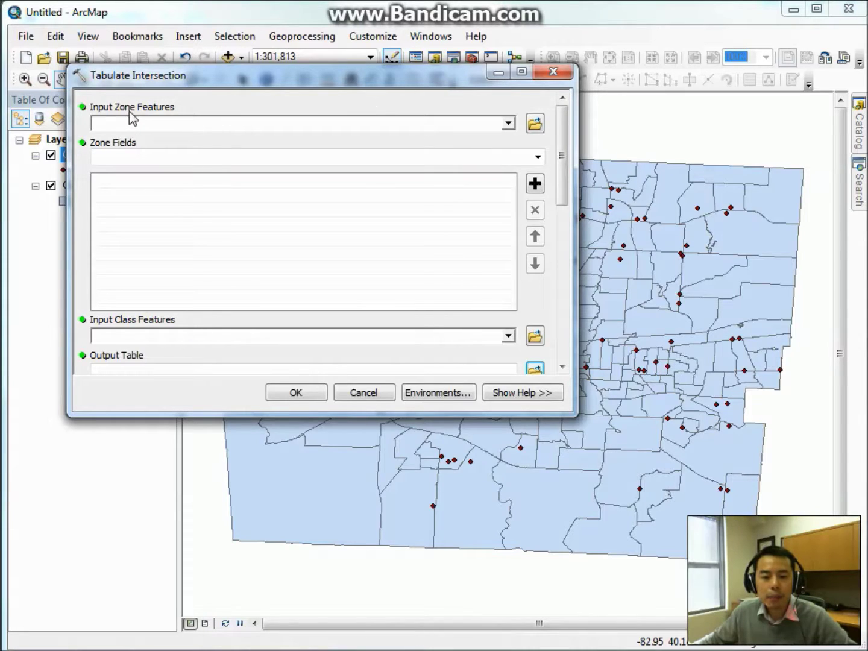
pyautogui.click(510, 123)
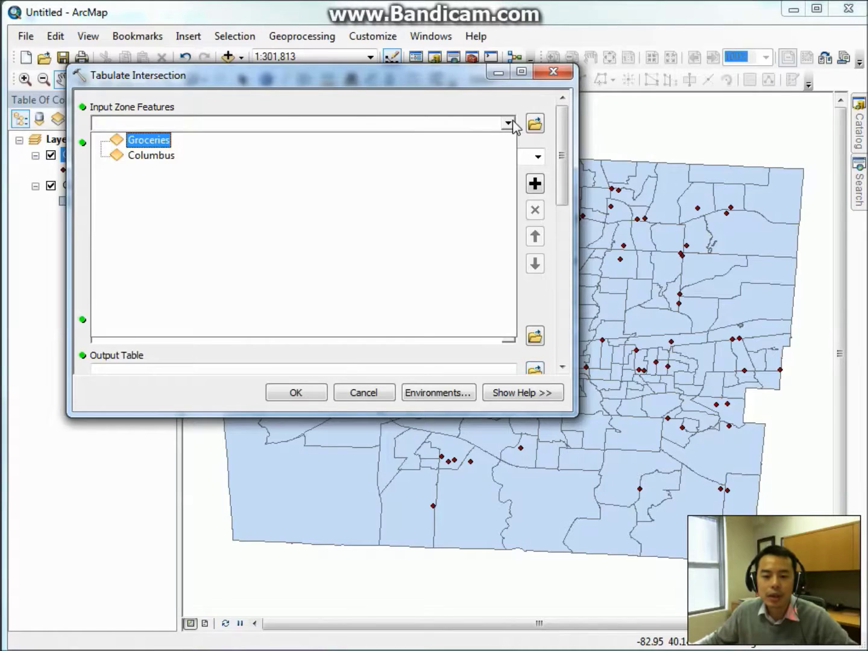
pyautogui.click(157, 158)
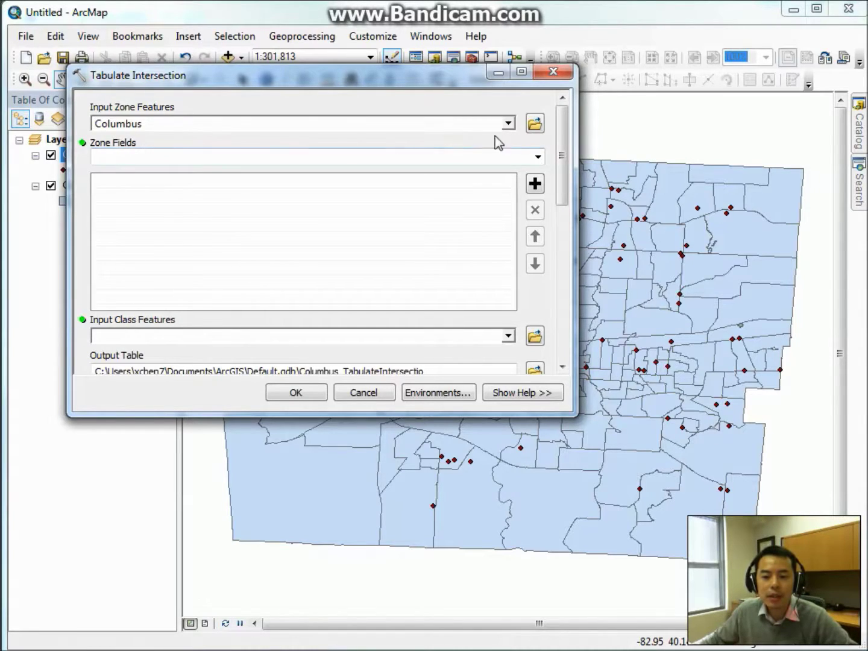
pyautogui.click(538, 157)
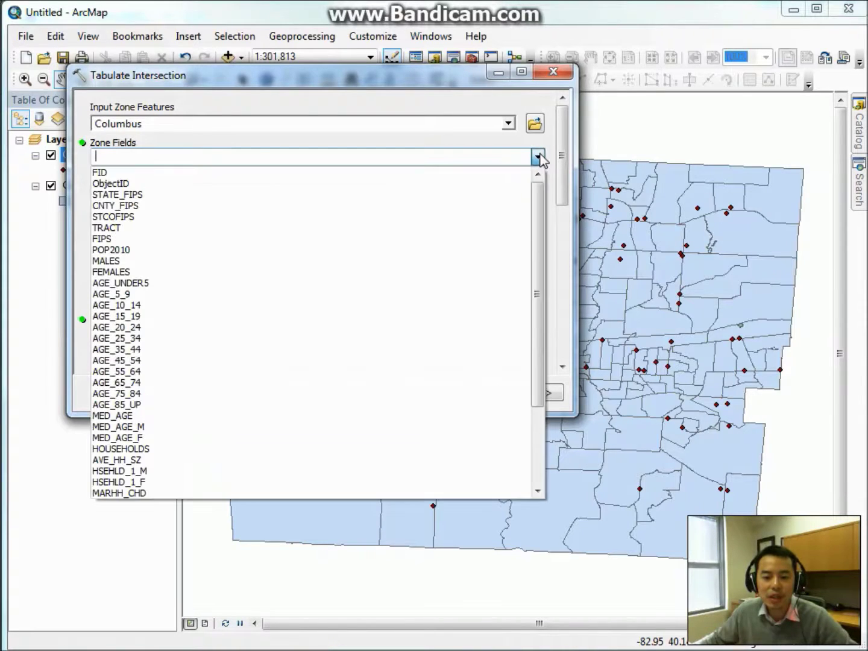
pyautogui.click(378, 173)
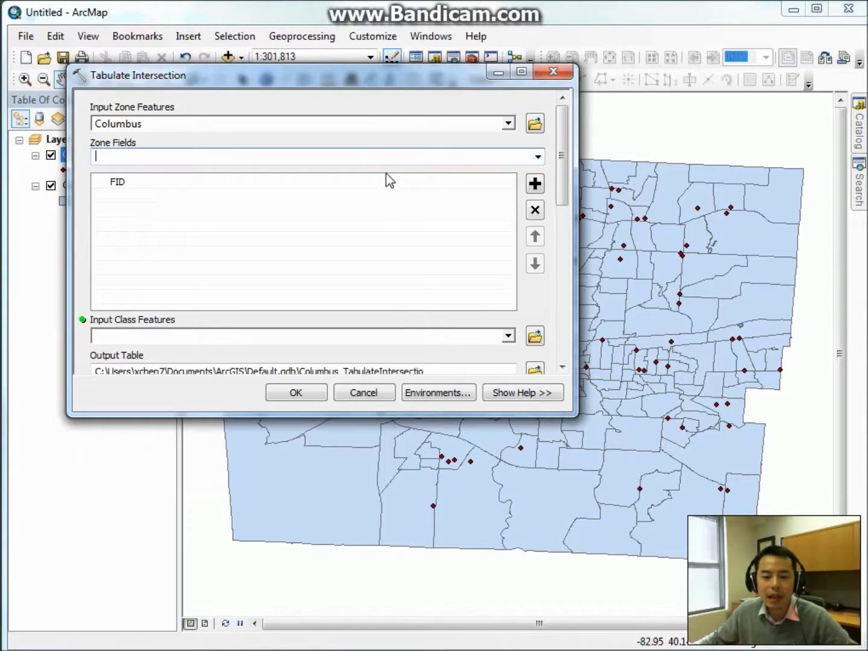
# Step: Set Groceries as the input class features and run Tabulate Intersection with the default output table and optional settings
pyautogui.moveTo(567, 169); pyautogui.dragTo(568, 234)
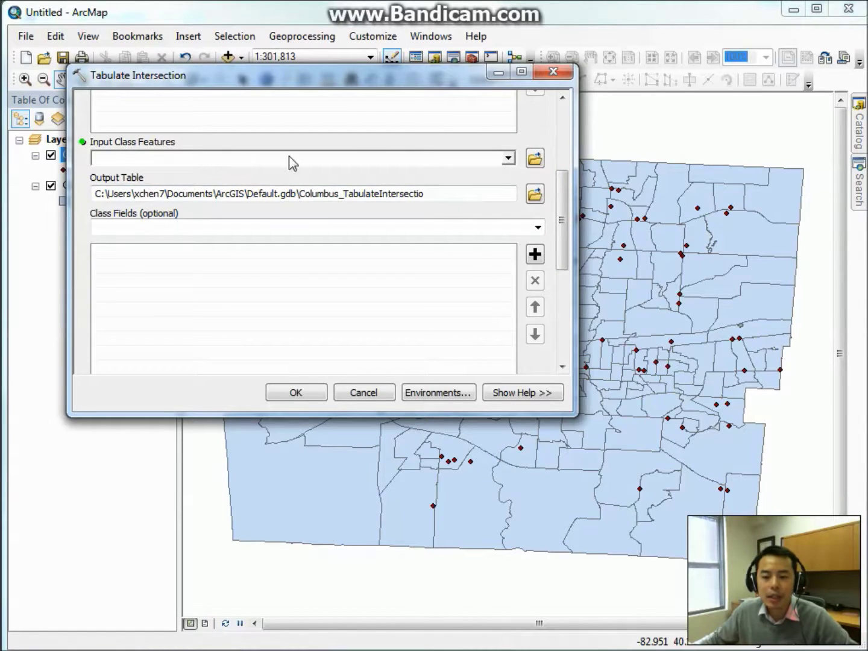
pyautogui.click(507, 159)
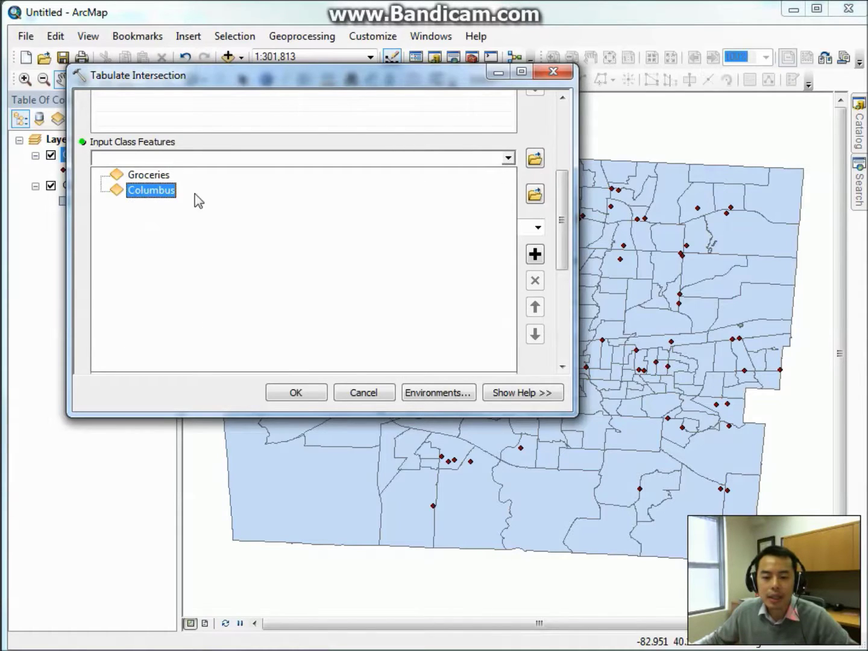
pyautogui.click(163, 175)
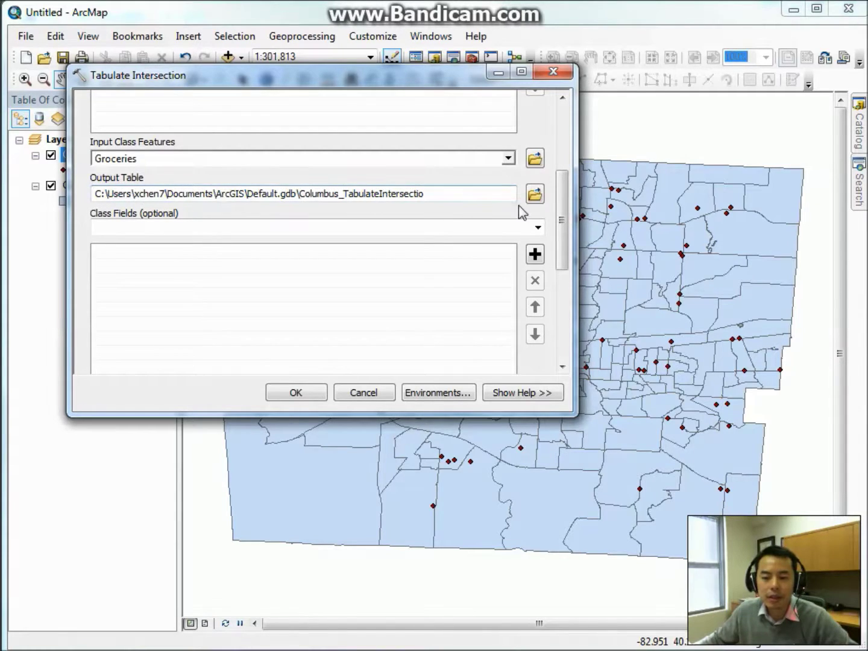
pyautogui.moveTo(564, 209); pyautogui.dragTo(578, 327)
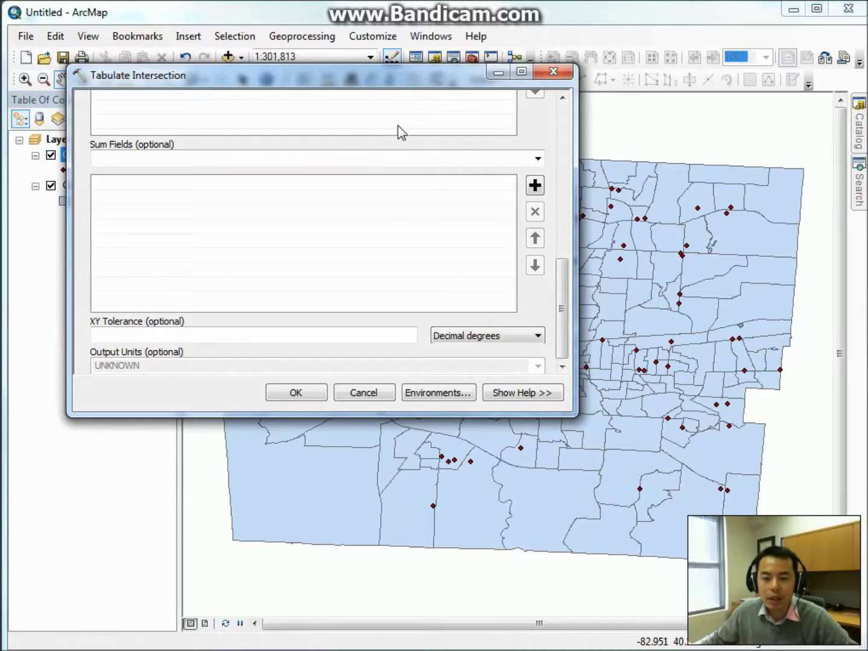
pyautogui.click(302, 399)
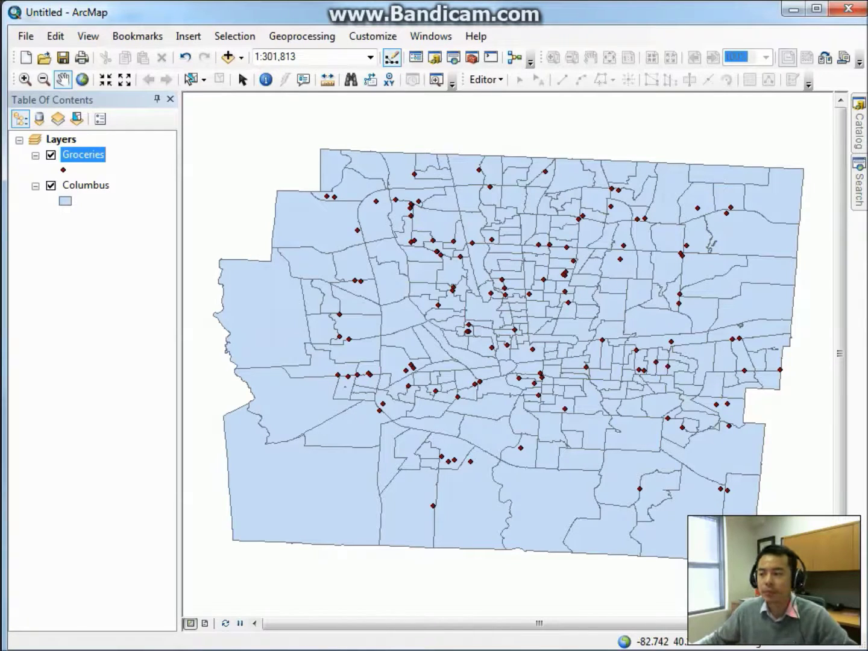
# Step: List the layers by source, open the Columbus_TabulateIntersectio table to examine its FID, PNT_COUNT and PERCENTAGE fields, and close it
pyautogui.click(39, 119)
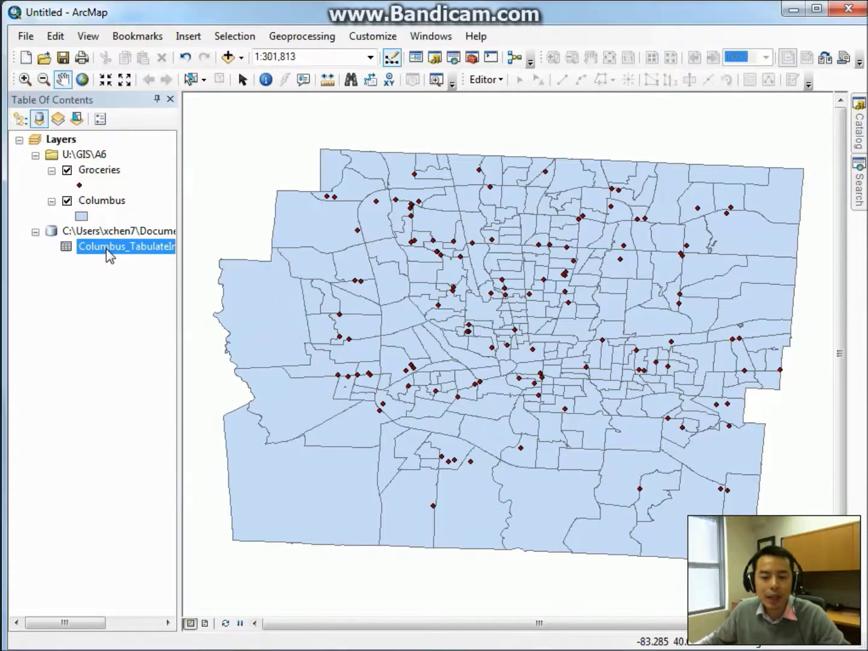
pyautogui.rightClick(108, 253)
pyautogui.click(121, 260)
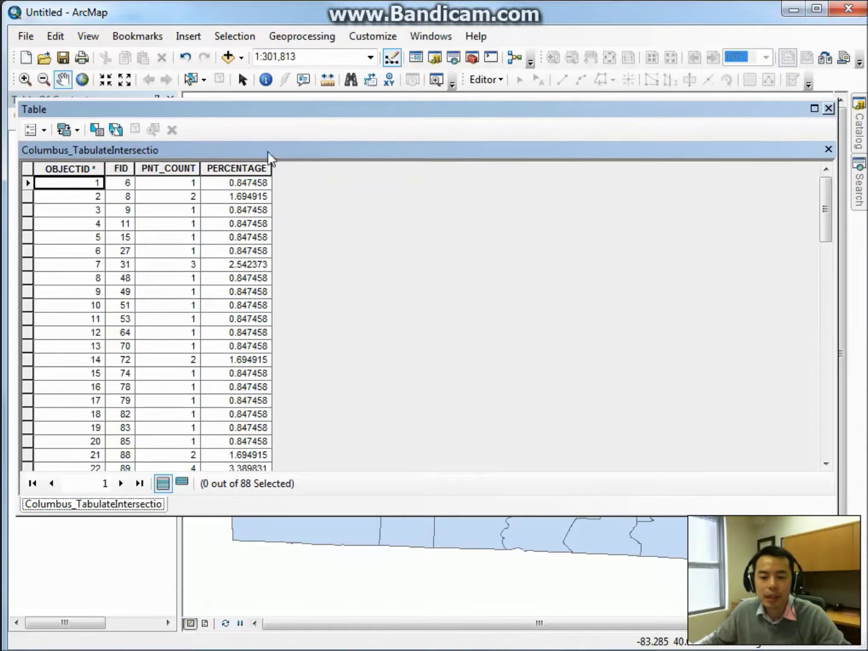
pyautogui.moveTo(262, 111); pyautogui.dragTo(376, 109)
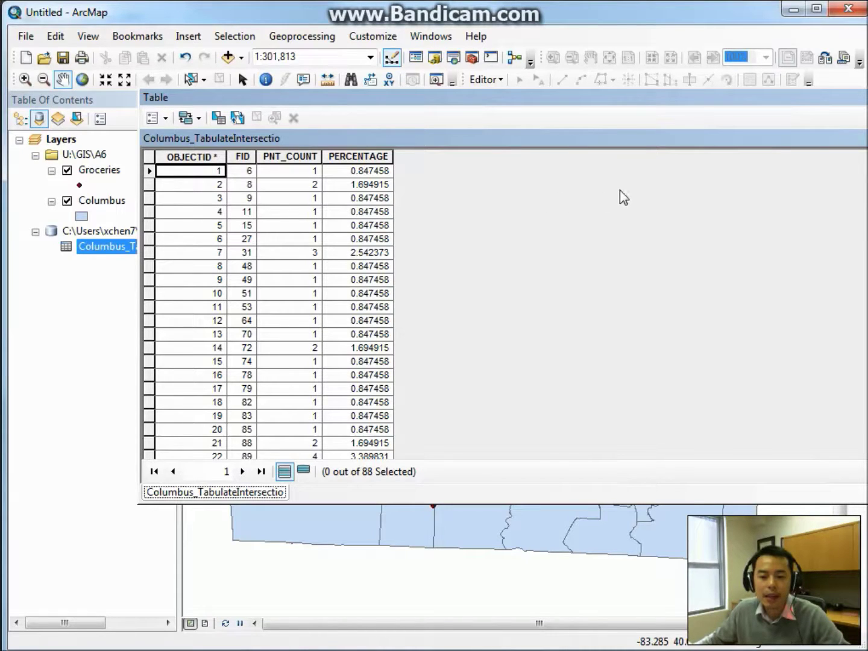
pyautogui.moveTo(624, 105); pyautogui.dragTo(565, 111)
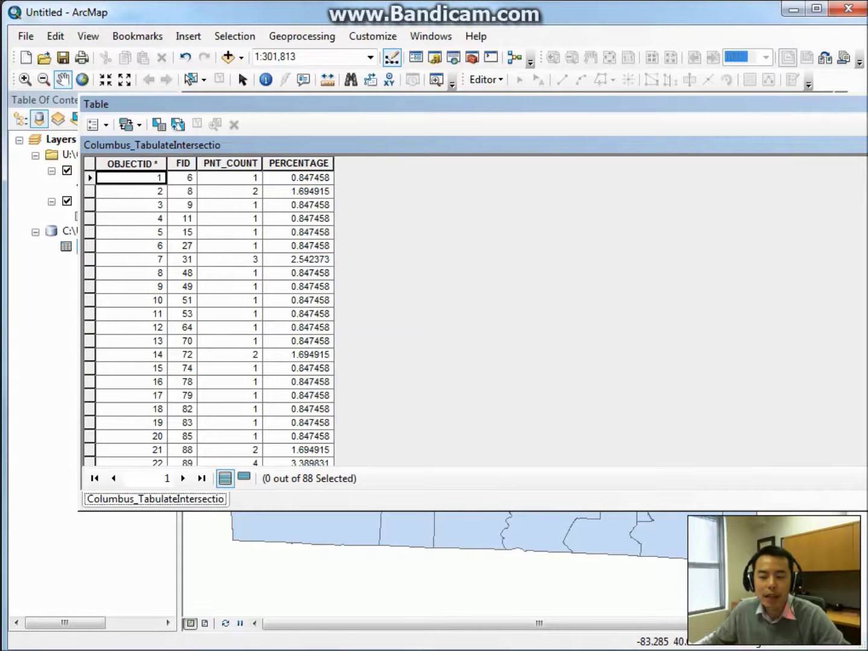
pyautogui.hotkey('alt', 'F4')
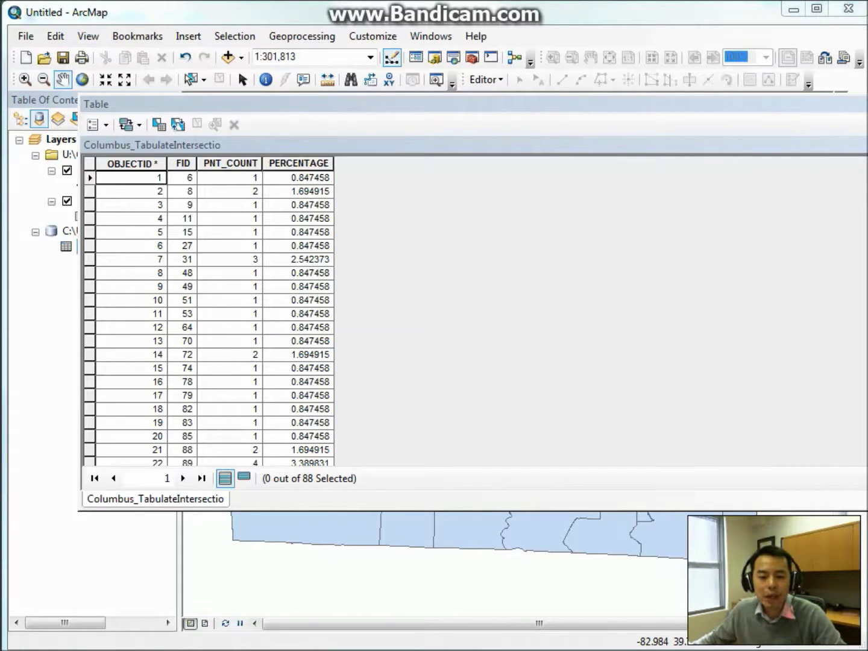
pyautogui.click(865, 104)
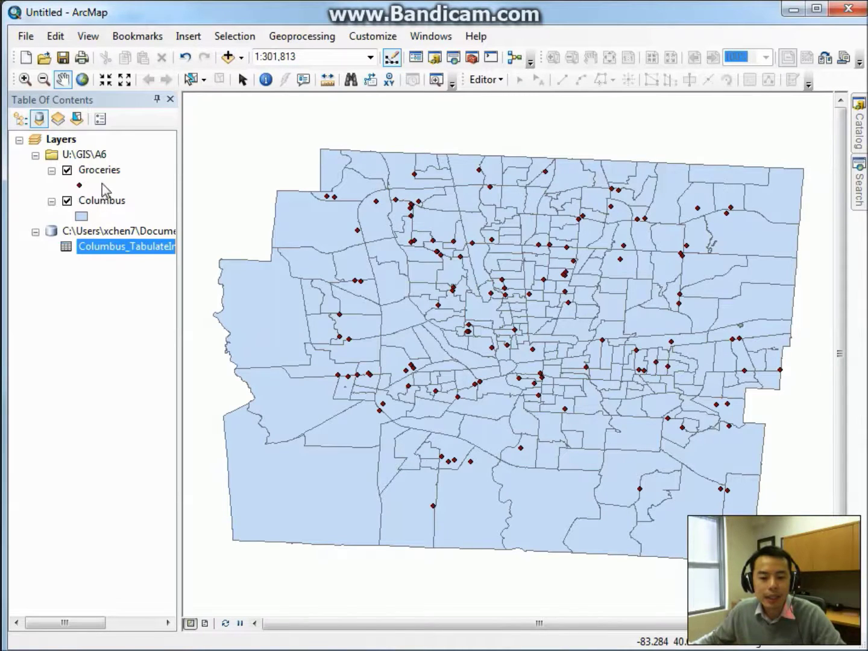
# Step: Join the Columbus_TabulateIntersectio table to the Columbus layer on the FID field of both, keeping all records
pyautogui.rightClick(104, 205)
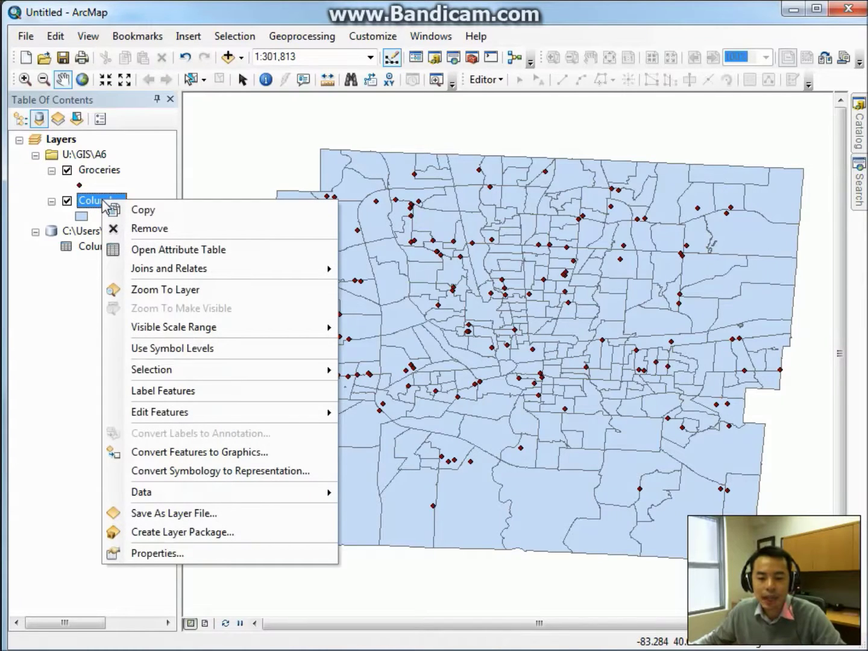
pyautogui.moveTo(185, 269)
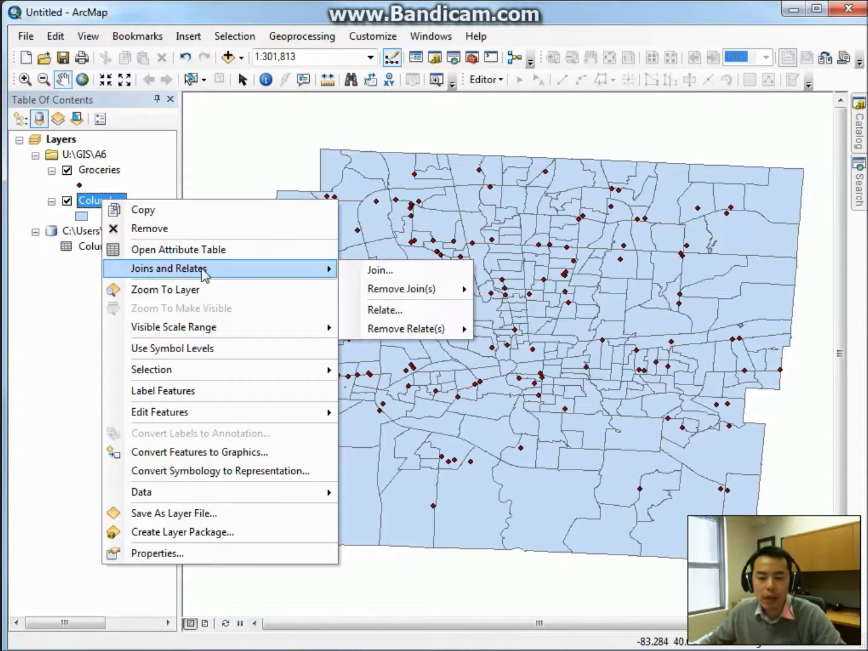
pyautogui.click(444, 280)
pyautogui.moveTo(442, 91); pyautogui.dragTo(399, 64)
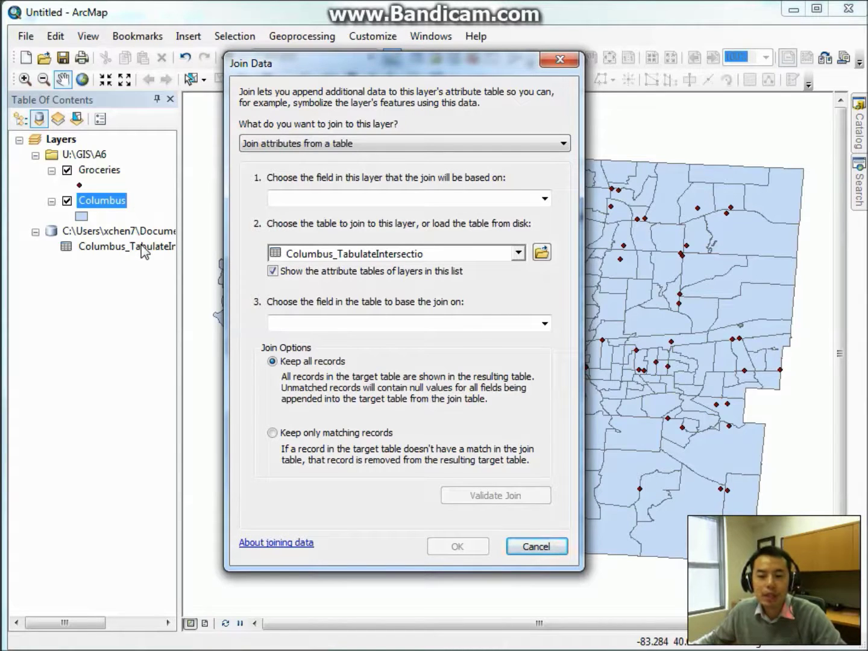
pyautogui.click(545, 198)
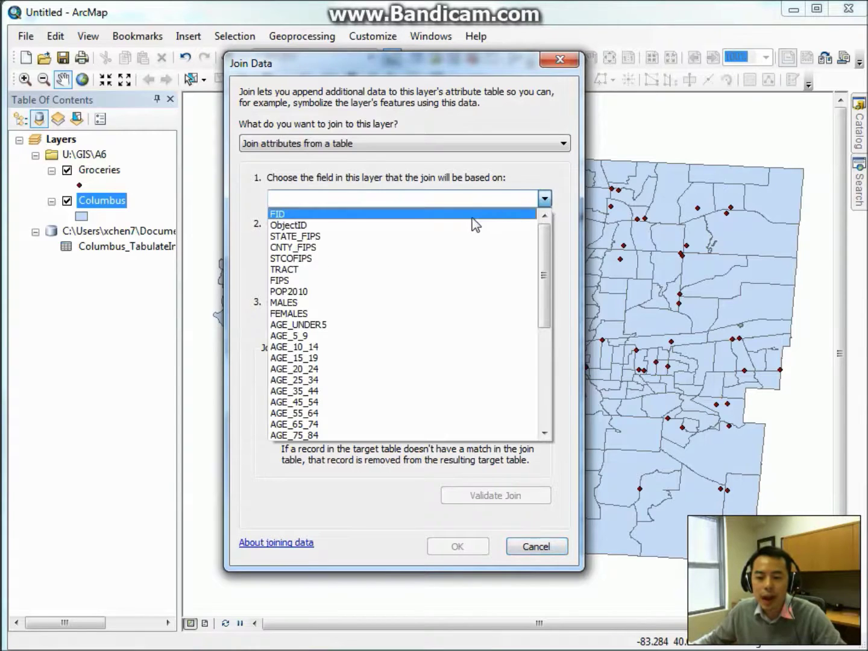
pyautogui.click(472, 215)
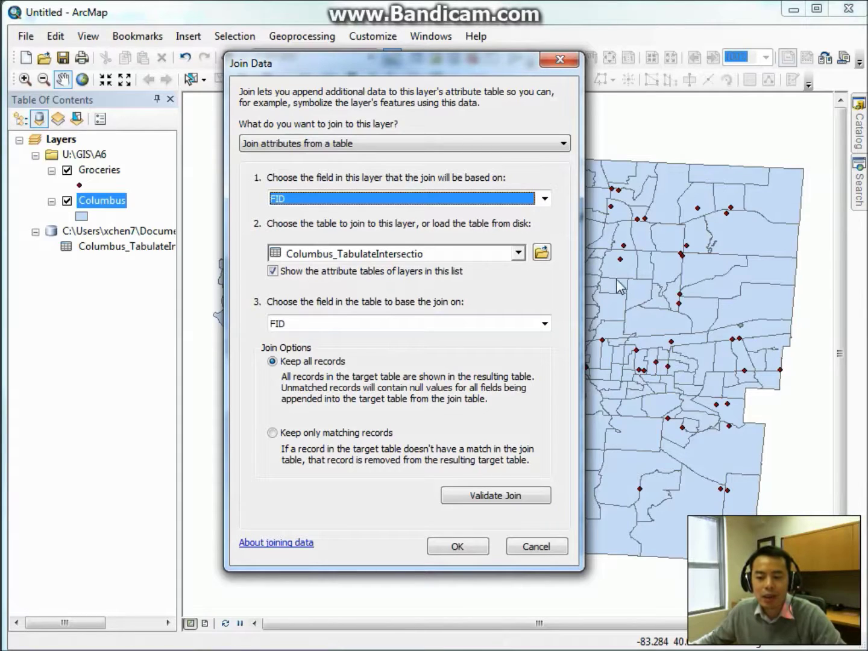
pyautogui.click(458, 548)
pyautogui.click(470, 544)
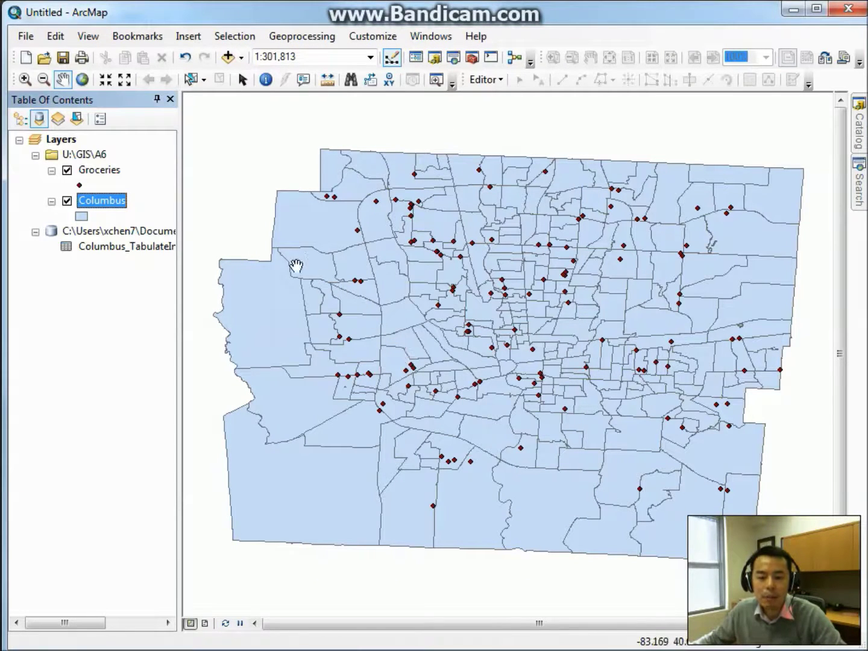
# Step: Open the Columbus layer's attribute table and examine the joined PNT_COUNT and PERCENTAGE fields at its end
pyautogui.rightClick(117, 205)
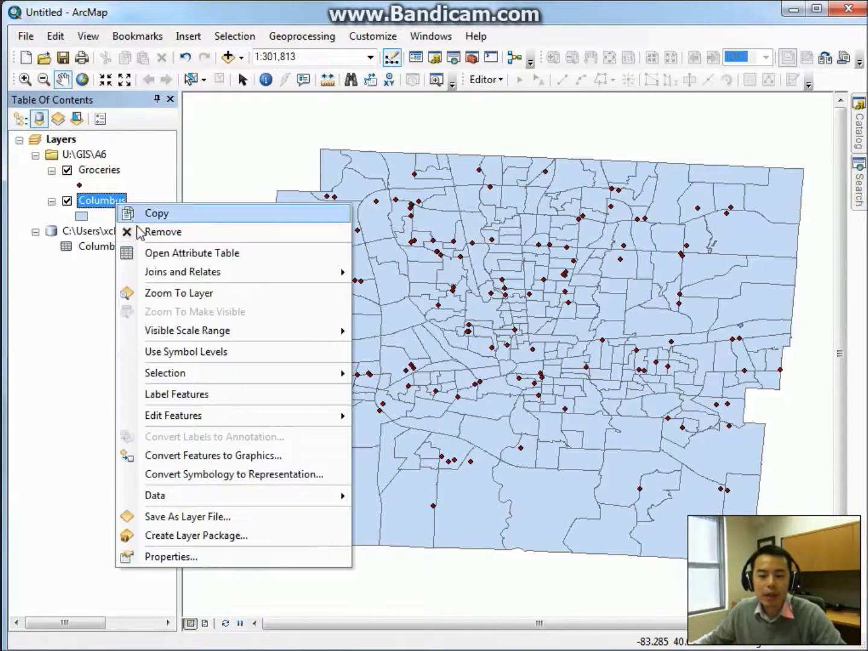
pyautogui.click(152, 258)
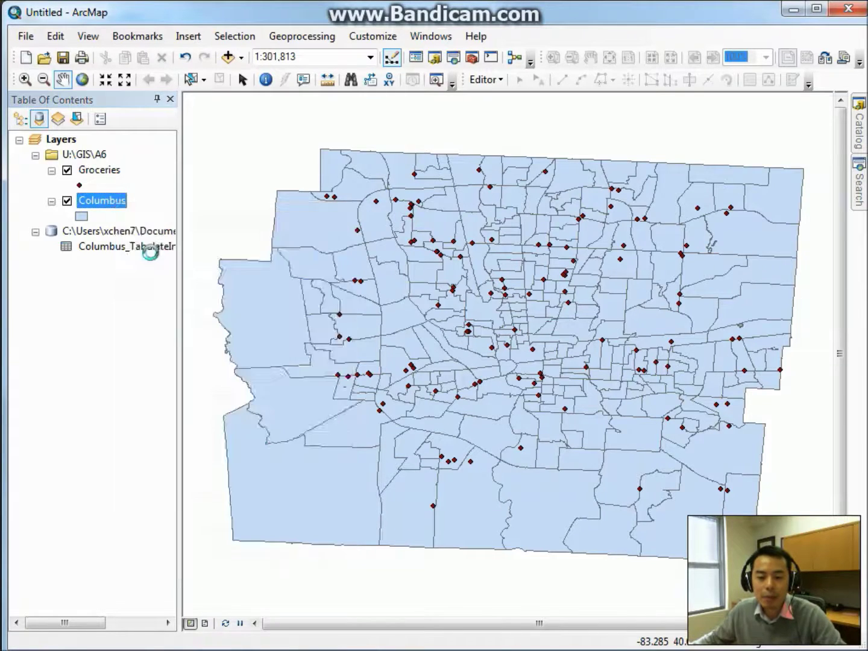
pyautogui.moveTo(267, 109); pyautogui.dragTo(174, 103)
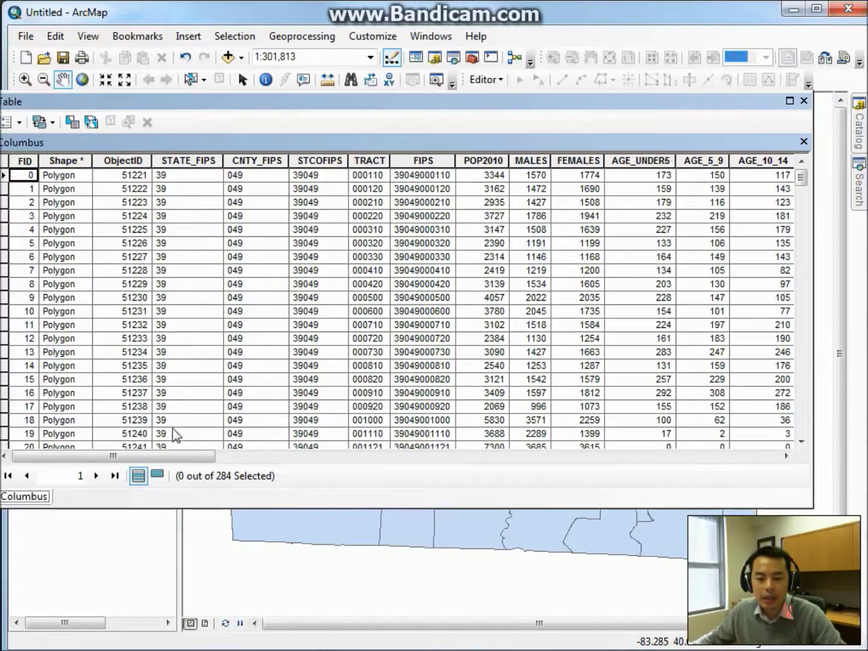
pyautogui.moveTo(162, 457); pyautogui.dragTo(781, 459)
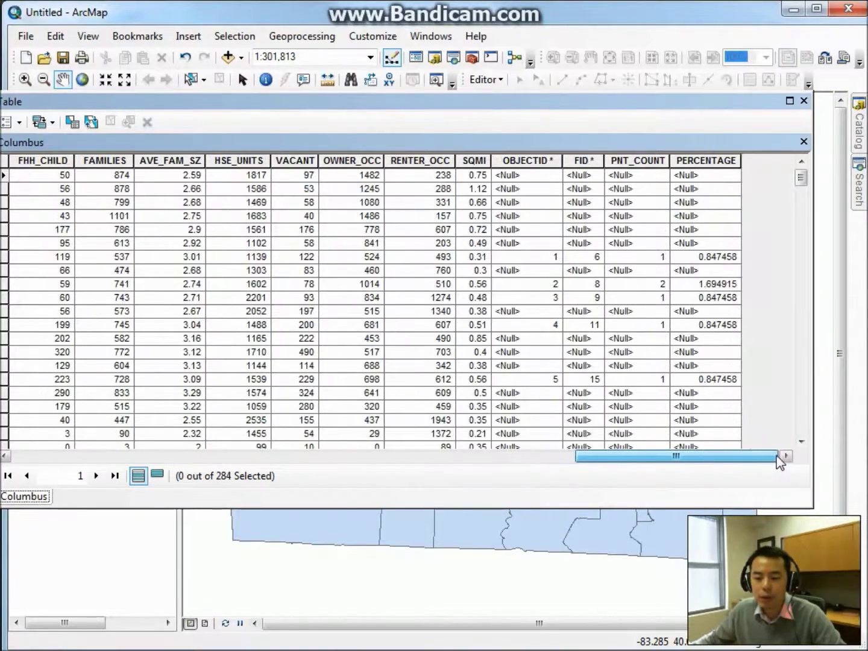
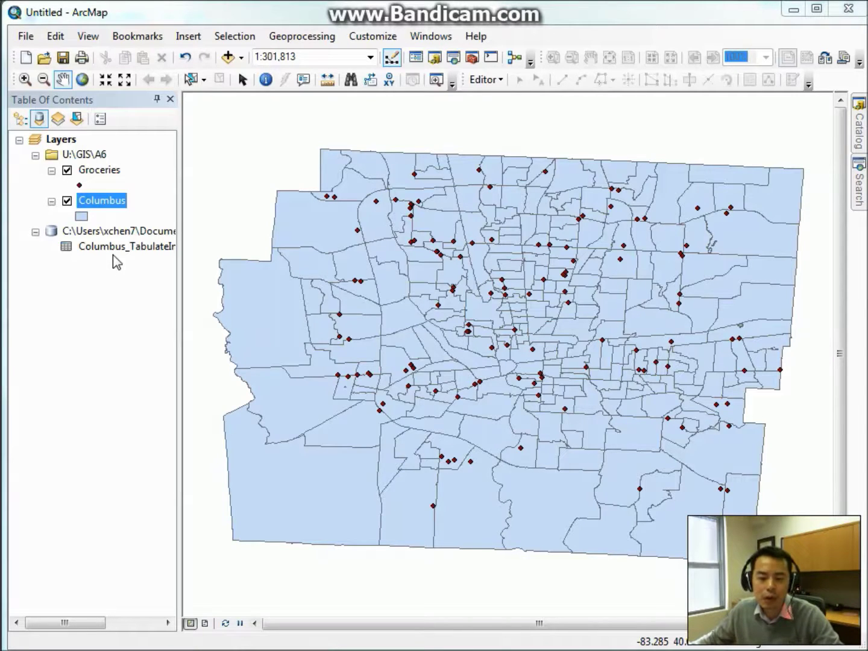
# Step: Set the Columbus layer's symbology to unique values of the PNT_COUNT field and add all its values
pyautogui.rightClick(118, 213)
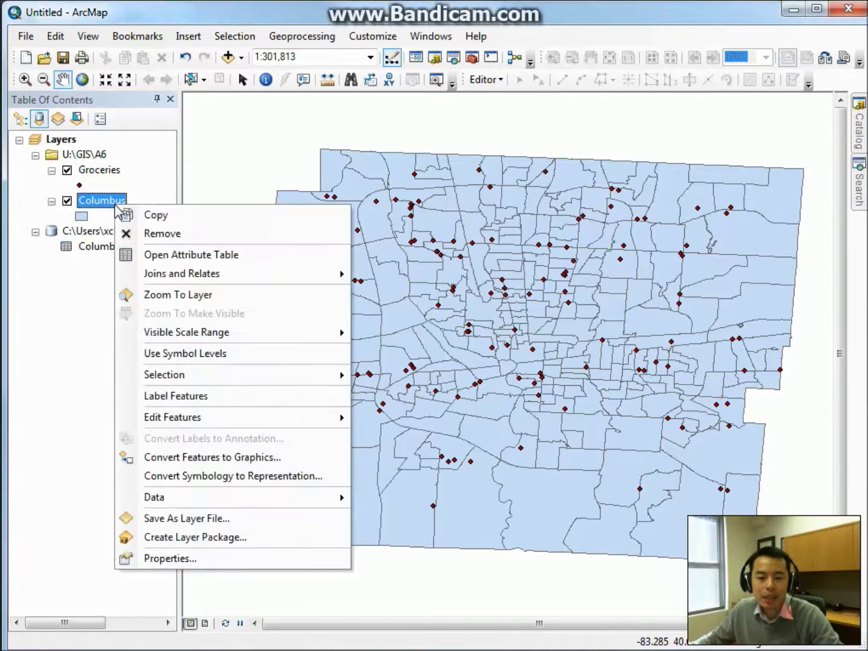
pyautogui.click(205, 560)
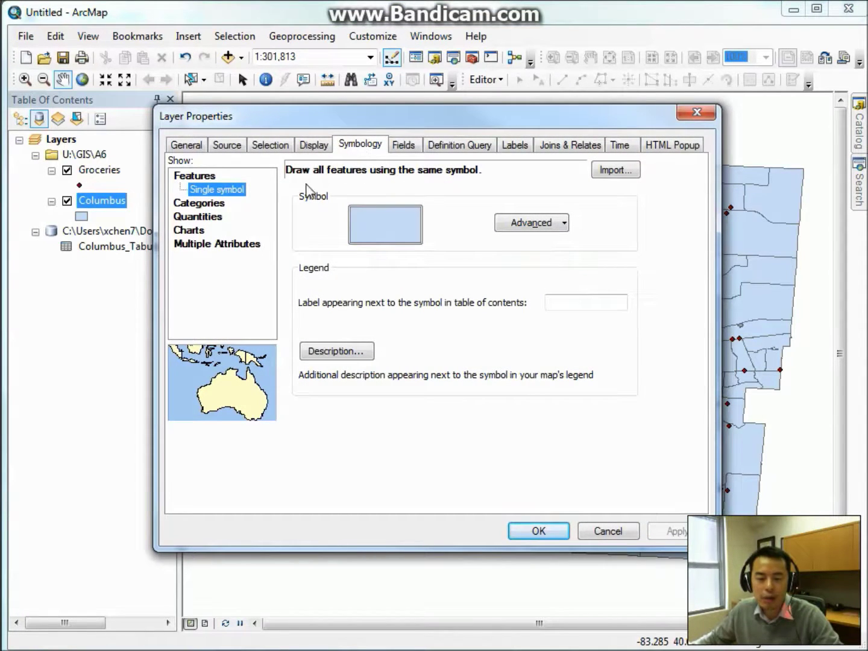
pyautogui.click(211, 208)
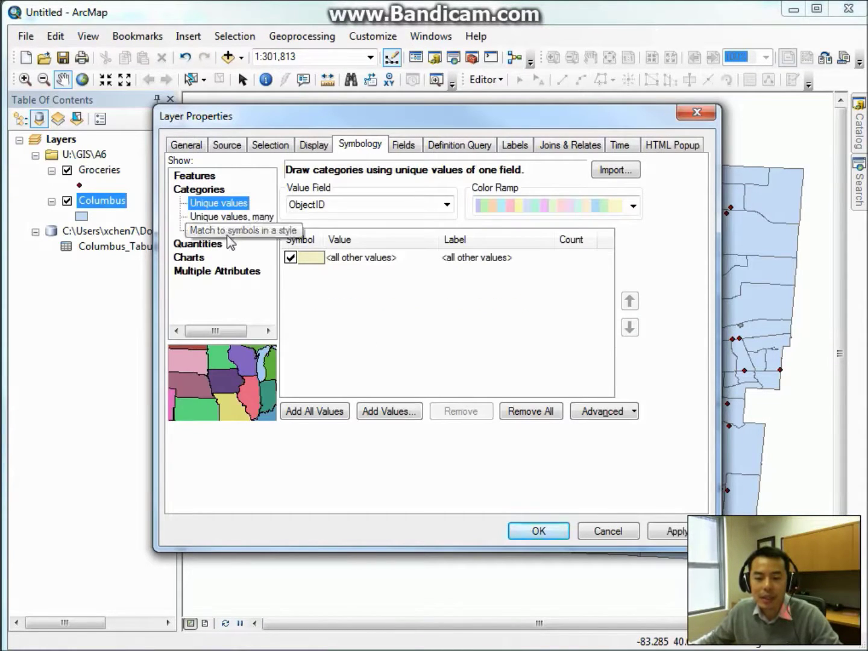
pyautogui.click(324, 205)
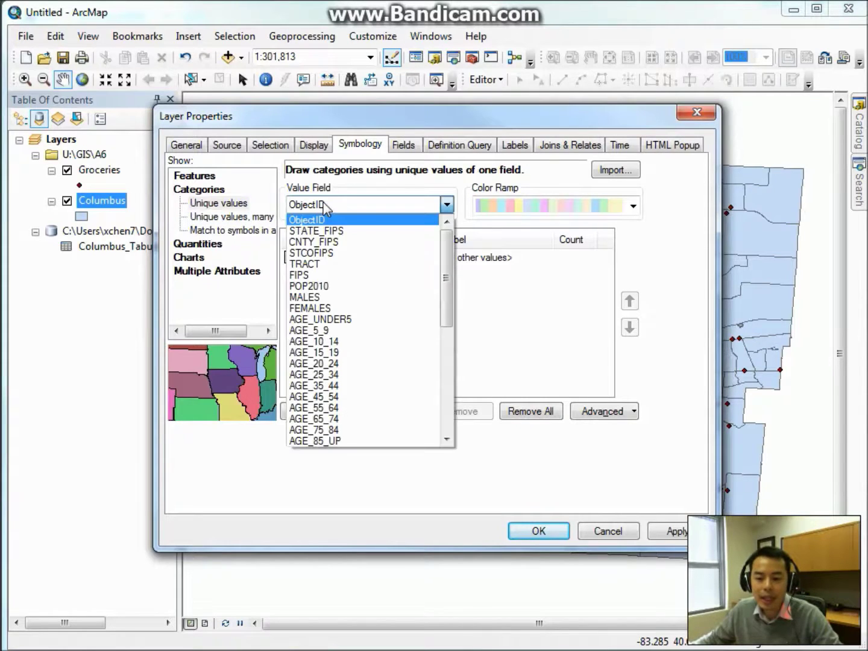
pyautogui.moveTo(446, 278); pyautogui.dragTo(446, 421)
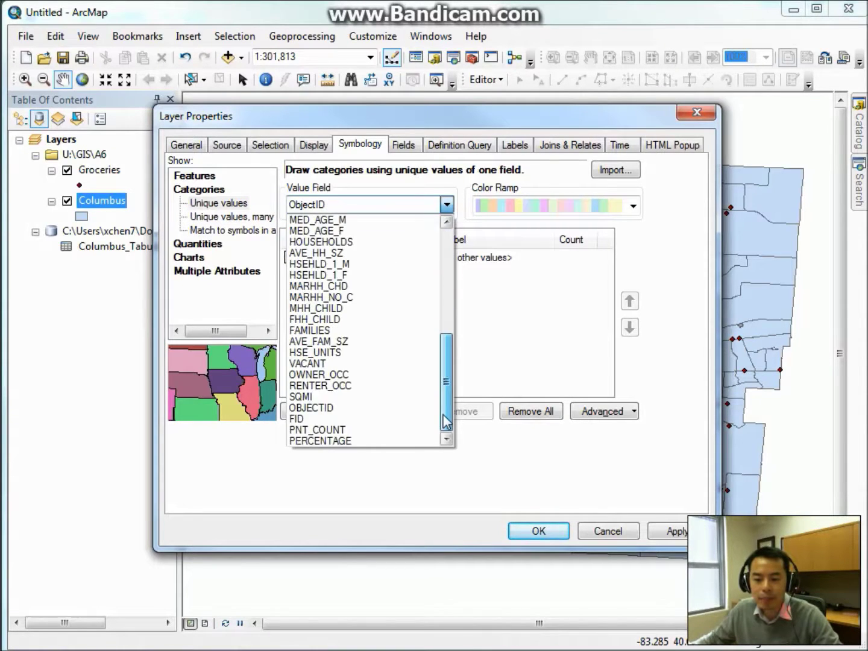
pyautogui.click(380, 430)
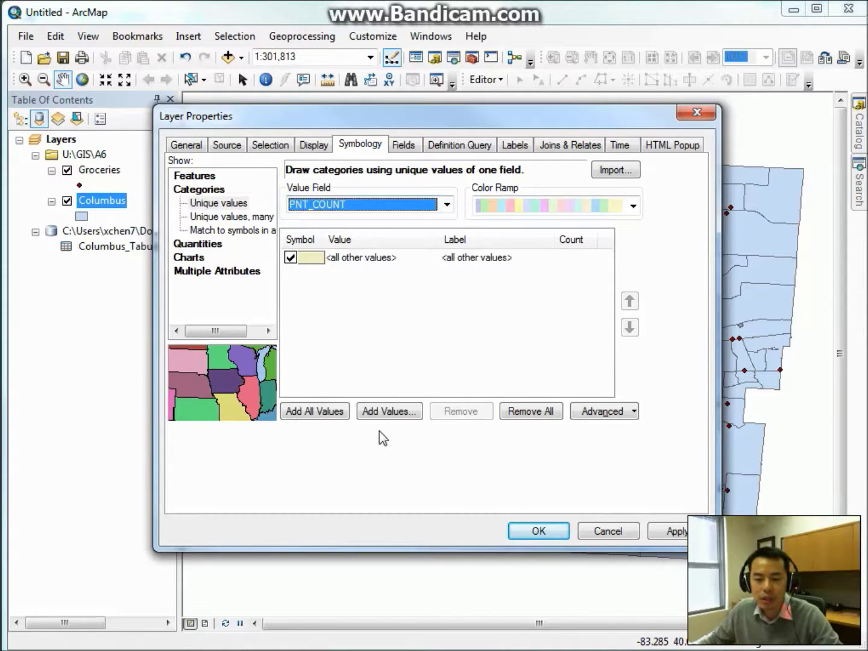
pyautogui.click(329, 414)
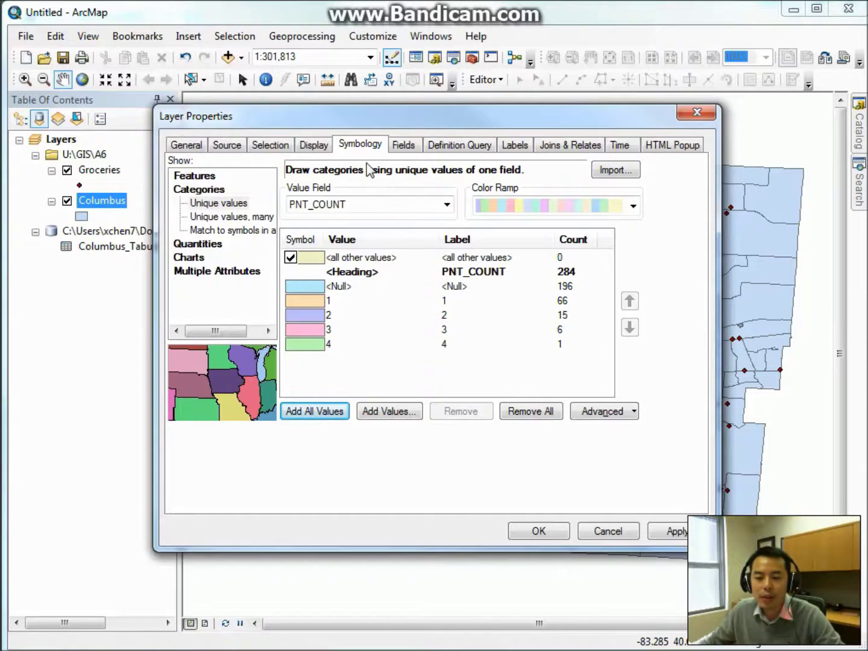
# Step: Set the fill color of the PNT_COUNT value 4 symbol to red and the value 3 symbol to dark orange
pyautogui.moveTo(365, 123); pyautogui.dragTo(380, 111)
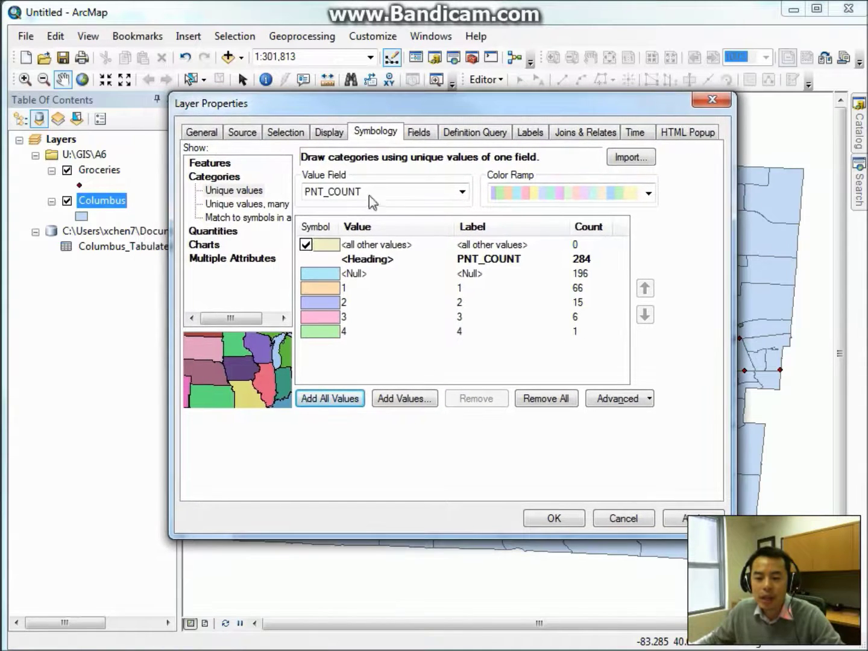
pyautogui.doubleClick(327, 335)
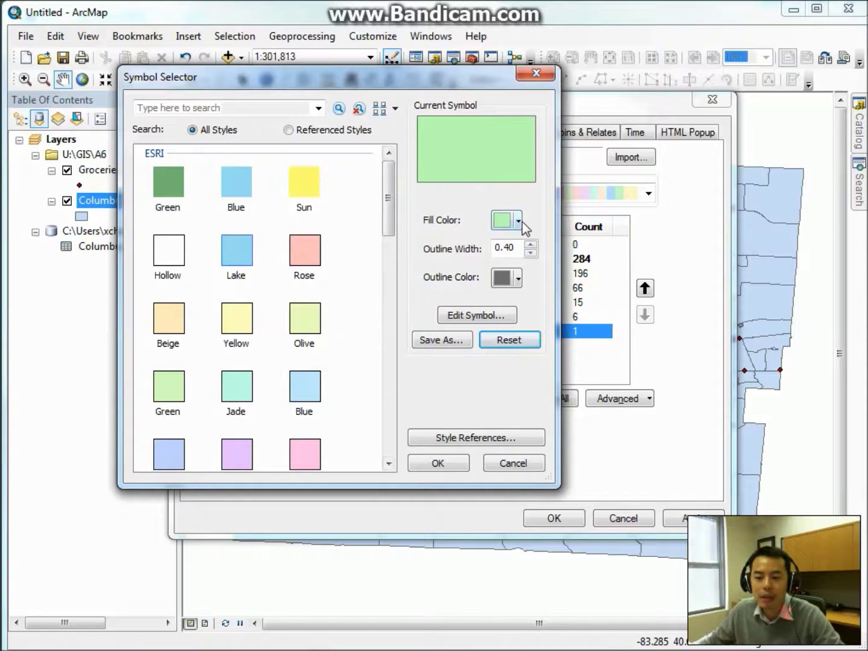
pyautogui.click(518, 220)
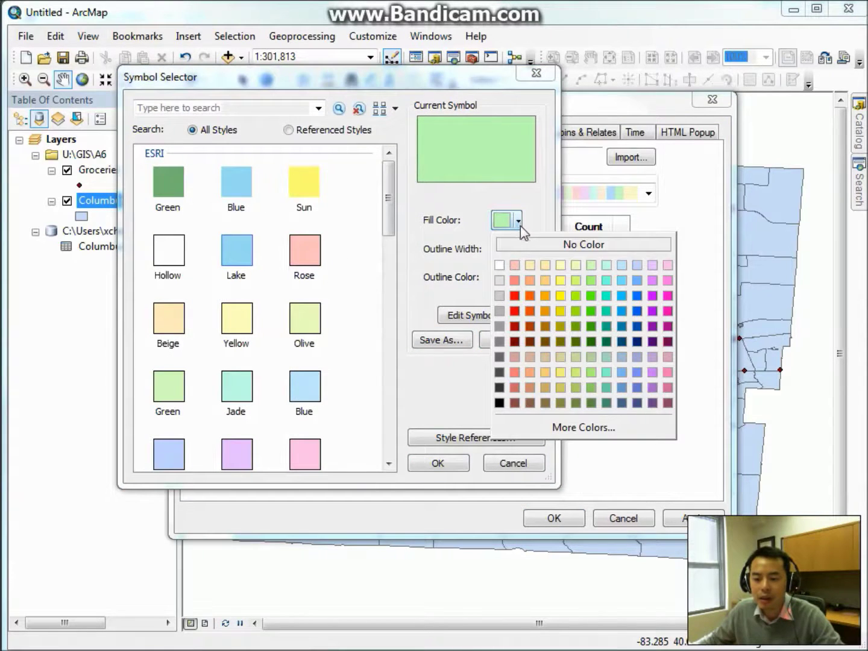
pyautogui.click(517, 311)
pyautogui.click(453, 464)
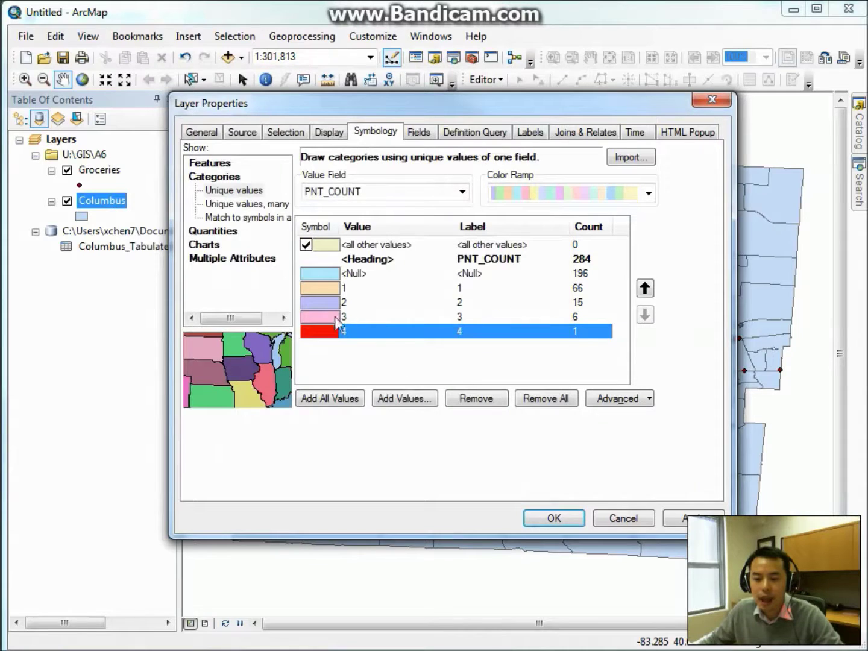
pyautogui.doubleClick(322, 317)
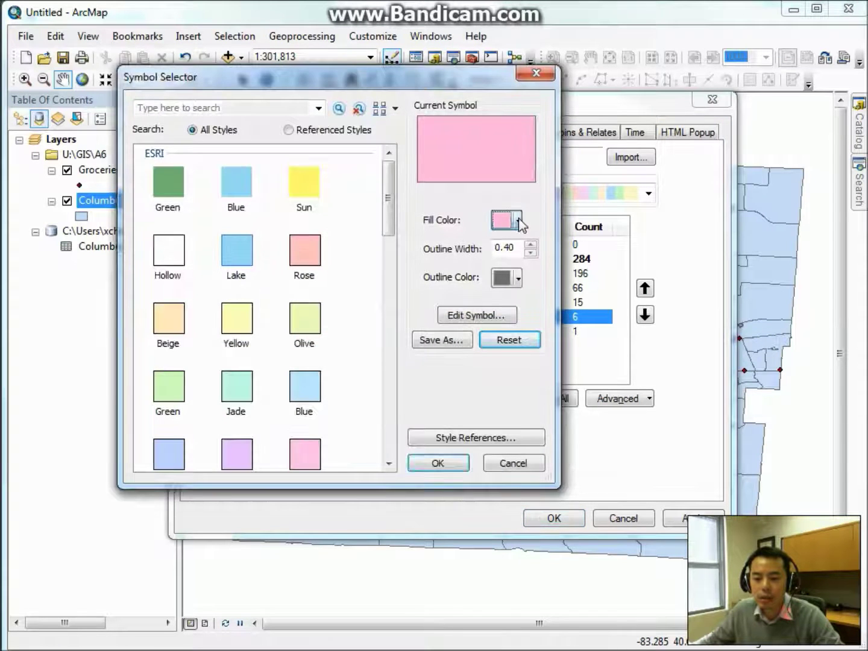
pyautogui.click(518, 221)
pyautogui.click(545, 317)
pyautogui.click(462, 462)
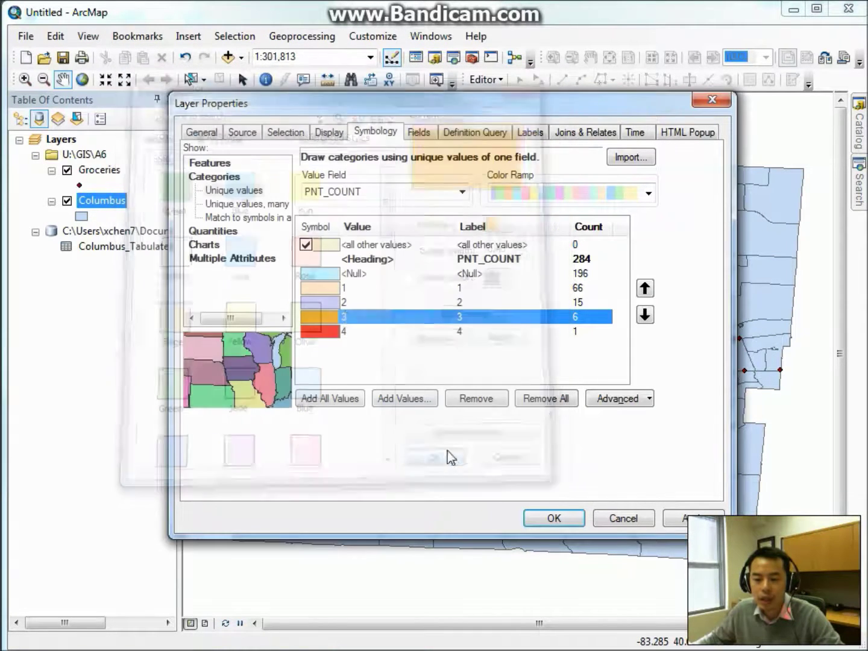
# Step: Set the fill color of the PNT_COUNT value 2 symbol to light orange and the value 1 symbol to light yellow
pyautogui.doubleClick(339, 302)
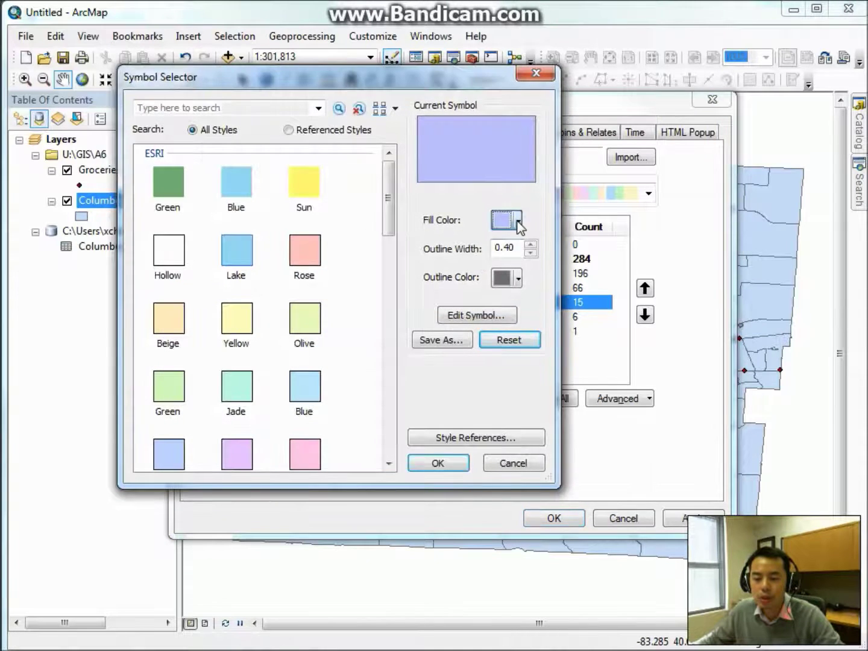
pyautogui.click(517, 223)
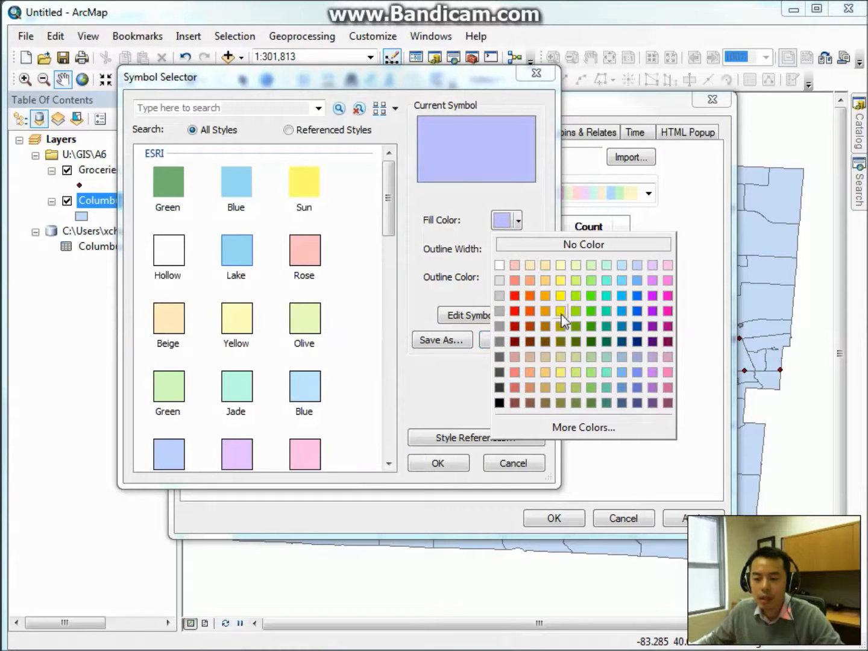
pyautogui.click(545, 281)
pyautogui.click(453, 461)
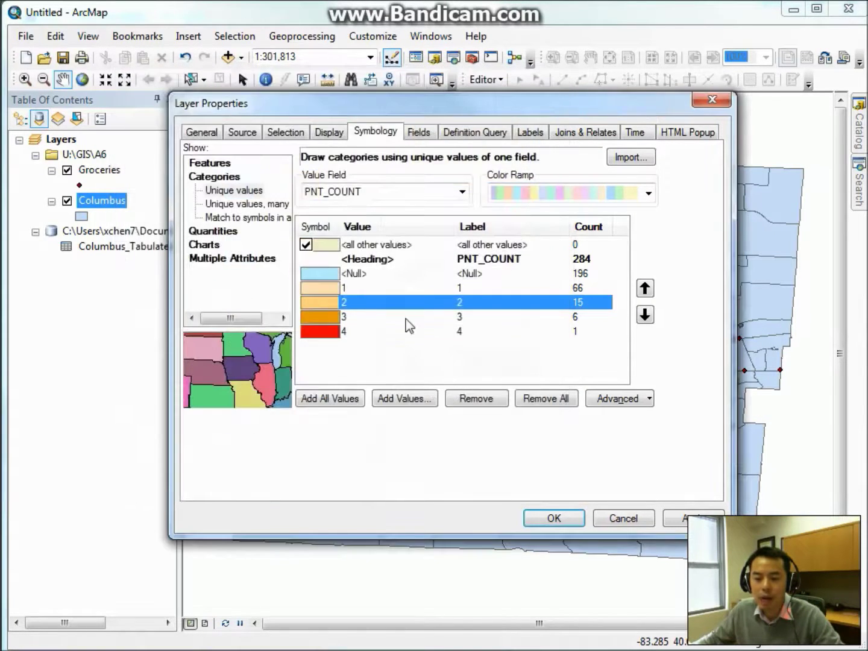
pyautogui.doubleClick(328, 288)
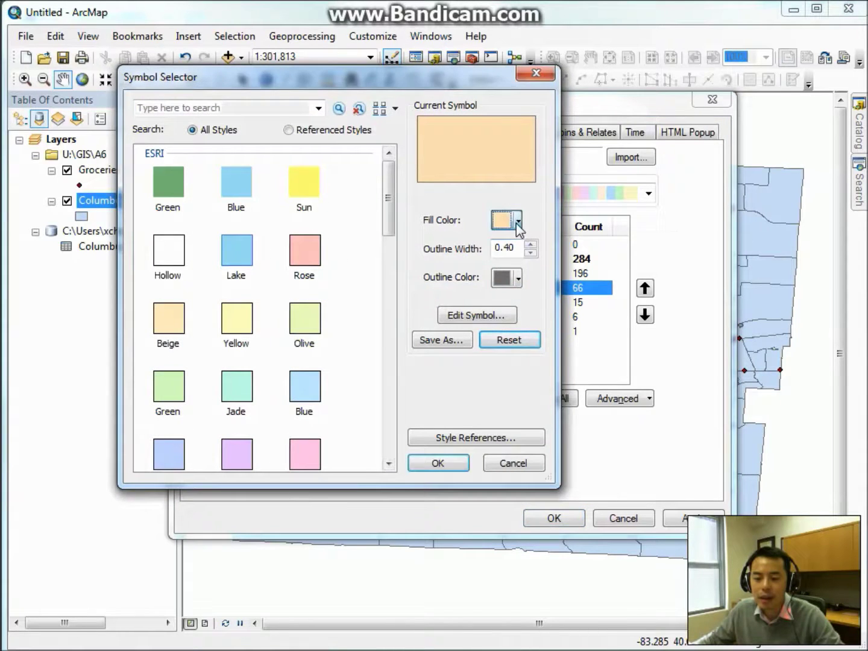
pyautogui.click(517, 223)
pyautogui.click(560, 280)
pyautogui.click(442, 461)
# Step: Fill the <Null> symbol with white, exclude <all other values>, and apply the symbology to the Columbus layer
pyautogui.doubleClick(331, 276)
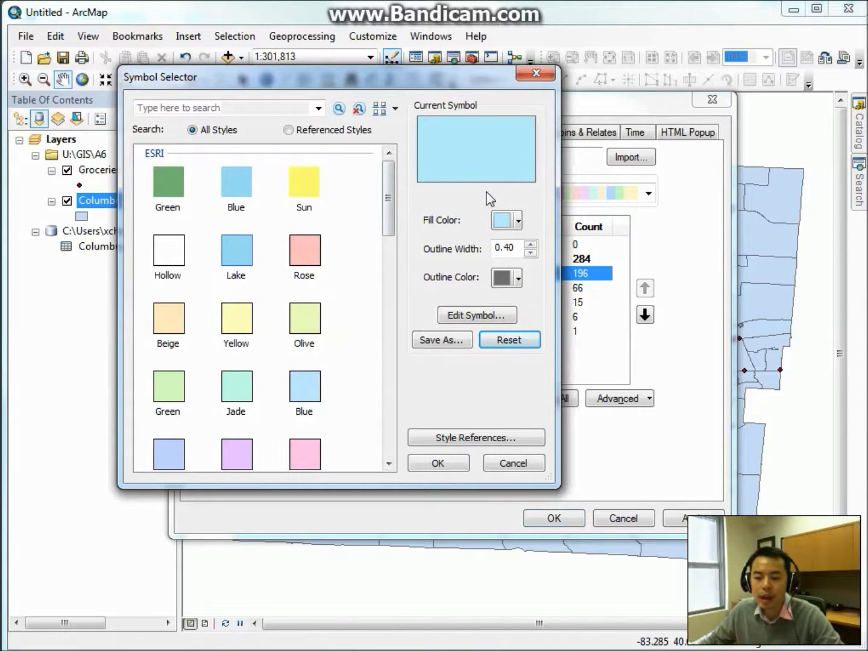
pyautogui.click(518, 221)
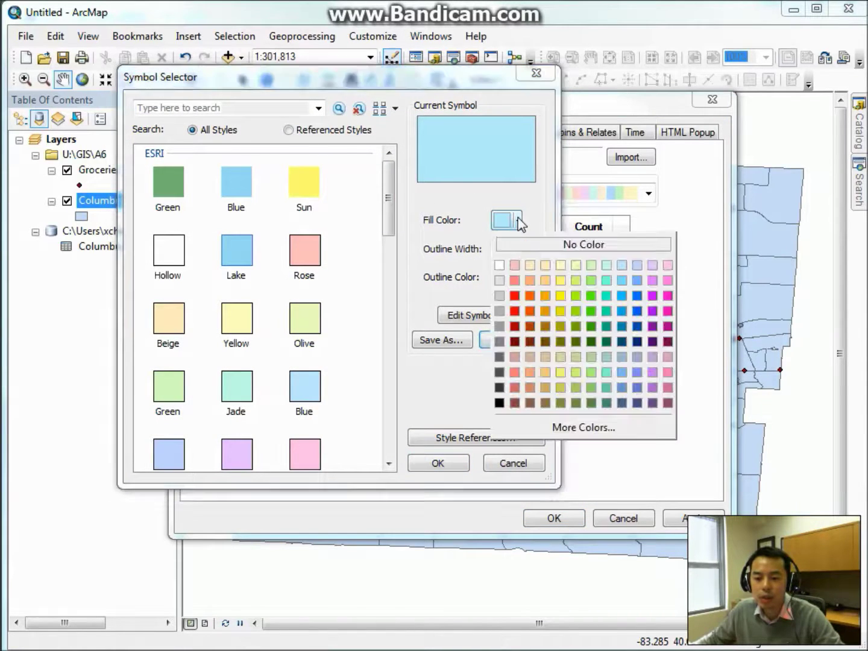
pyautogui.click(499, 266)
pyautogui.click(440, 463)
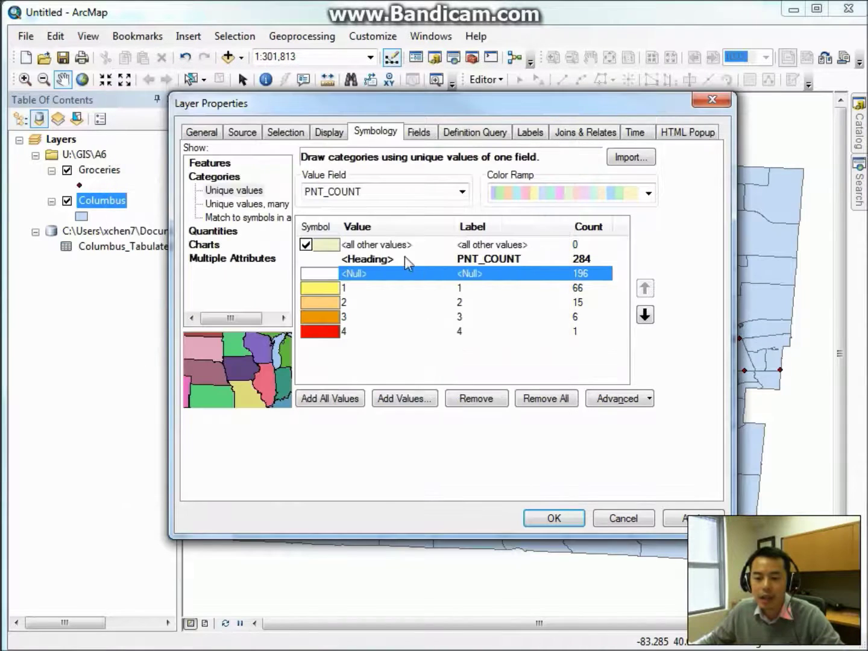
pyautogui.click(307, 245)
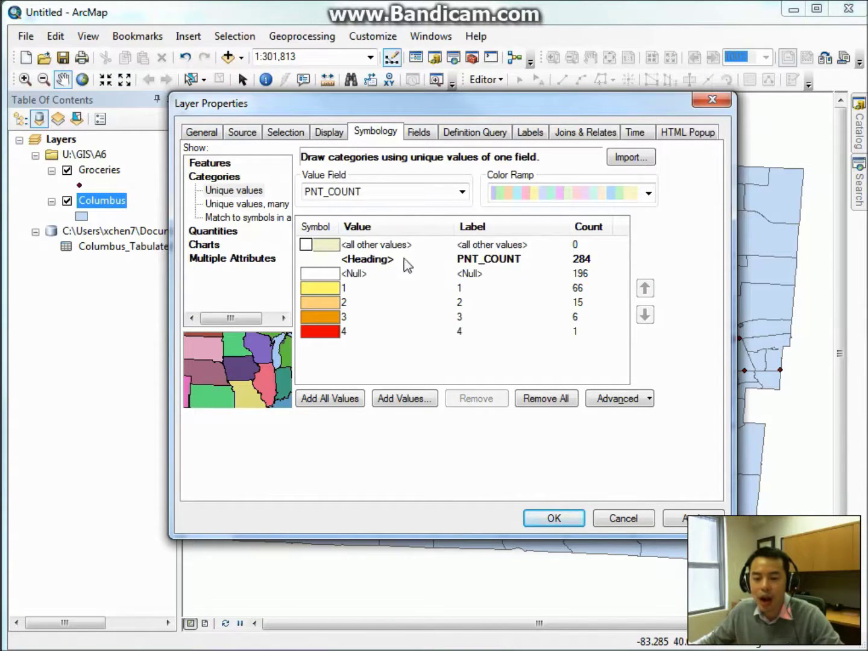
pyautogui.click(686, 519)
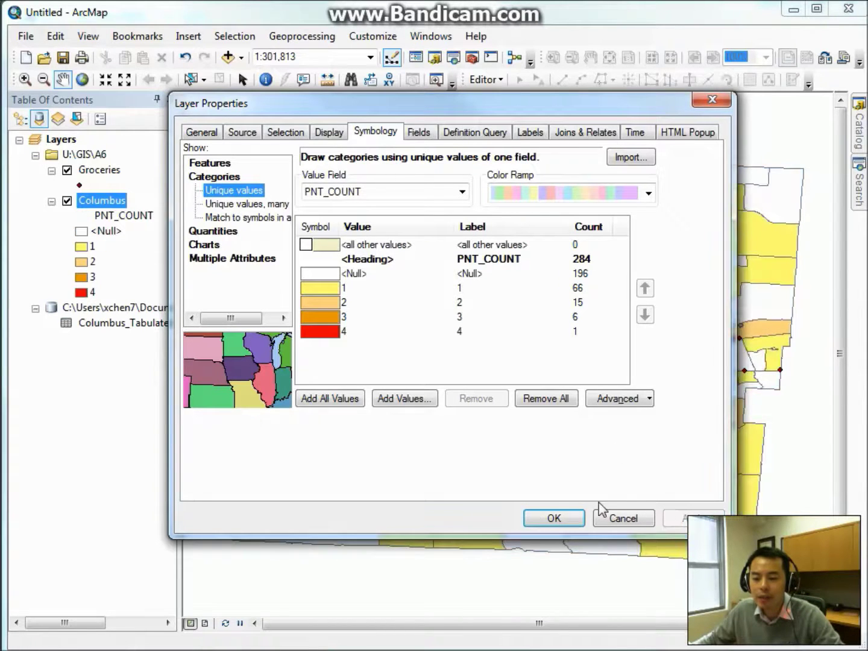
pyautogui.click(550, 518)
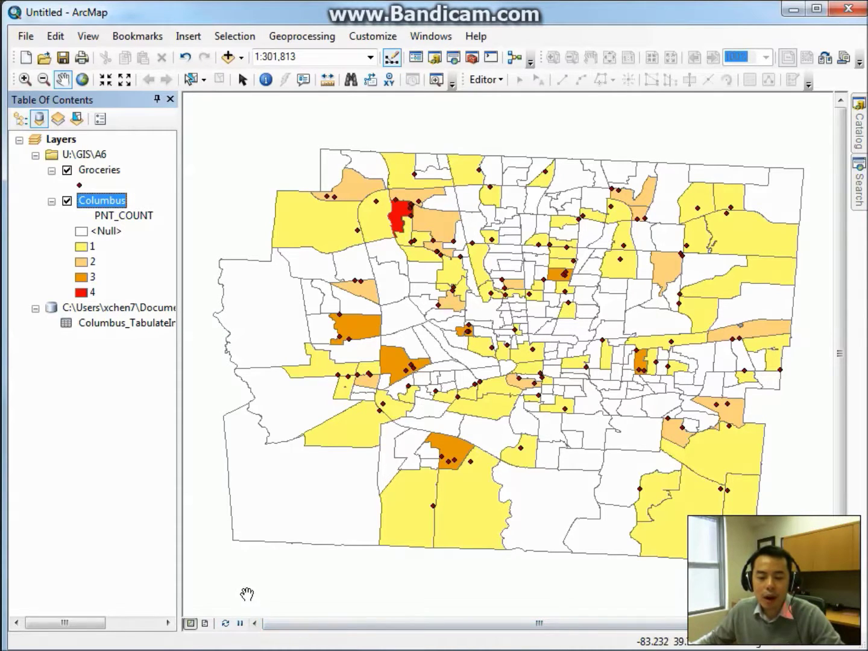
# Step: Switch the map to layout view, open the layout template selection, and close it without applying a template
pyautogui.click(206, 623)
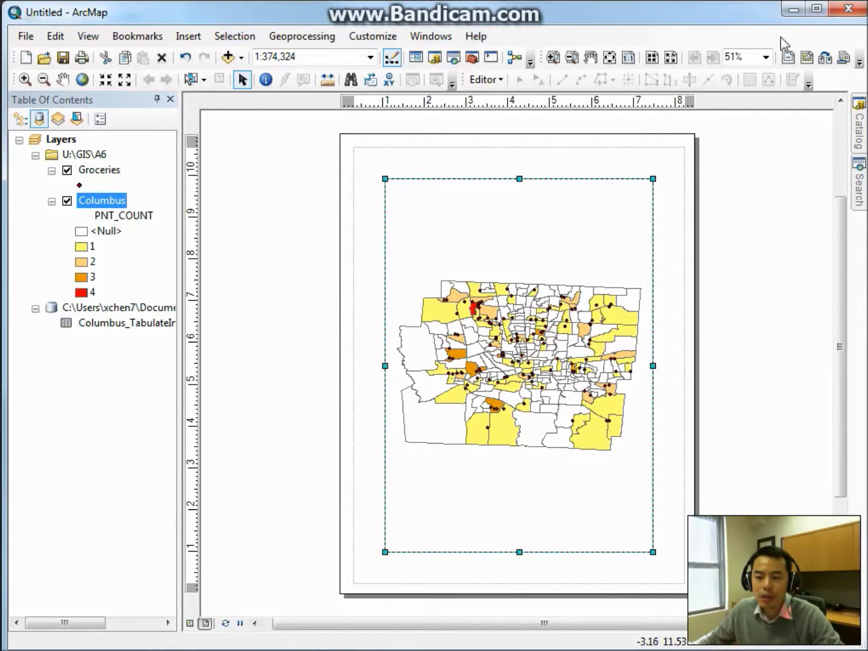
pyautogui.click(826, 58)
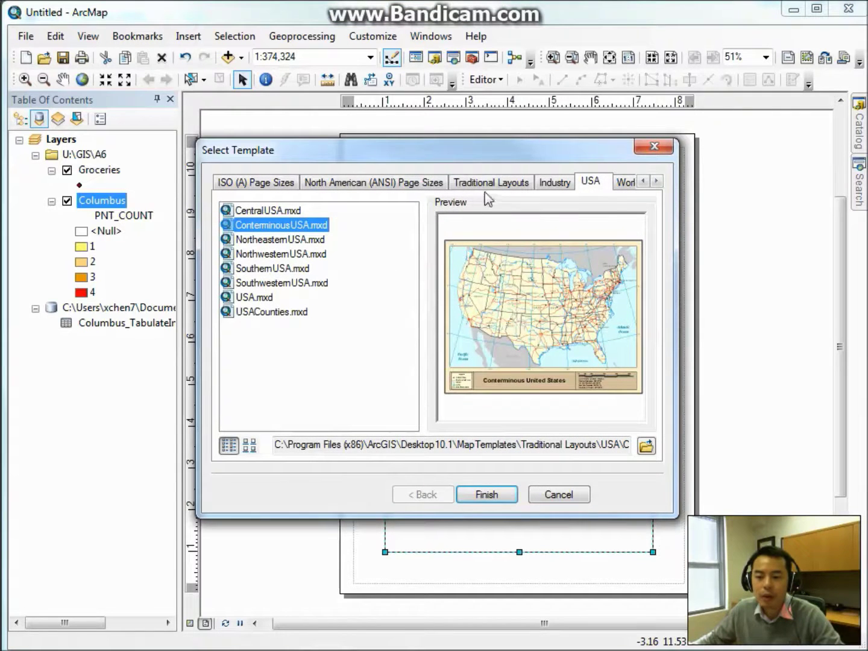
pyautogui.click(655, 150)
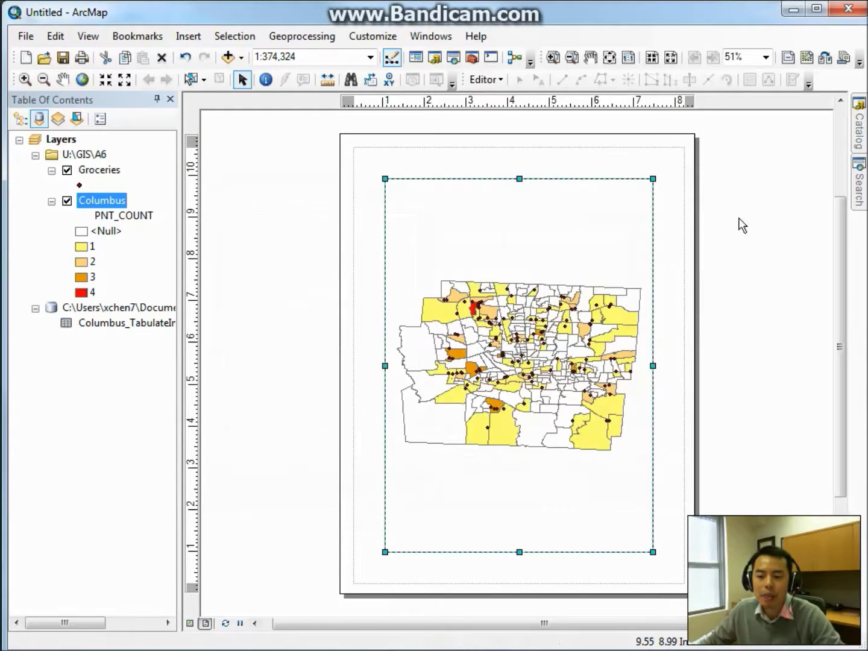